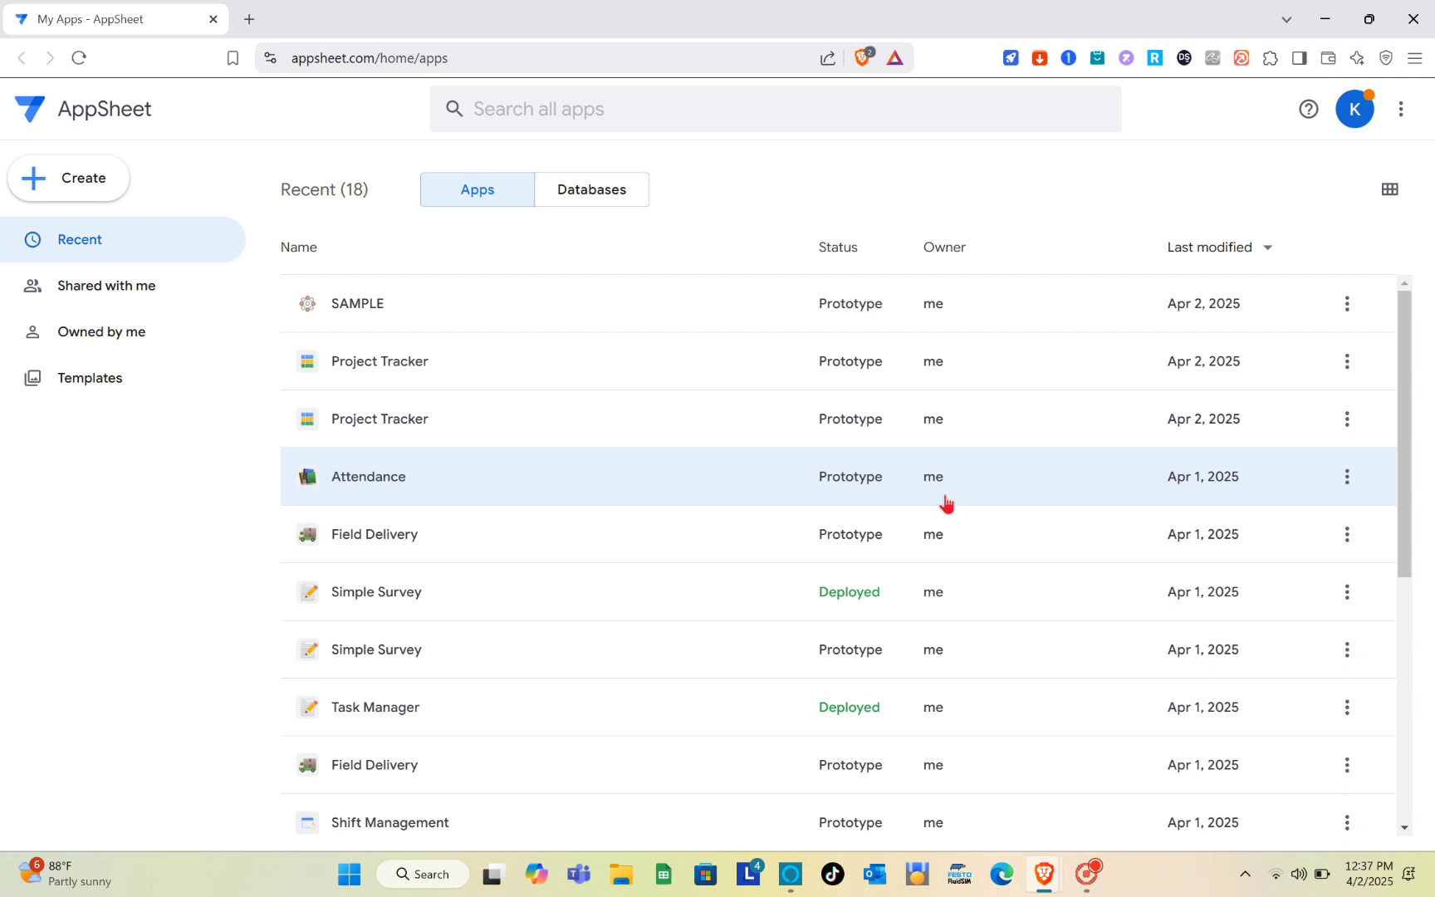
pyautogui.scroll(-4, 564, 502)
pyautogui.scroll(4, 564, 502)
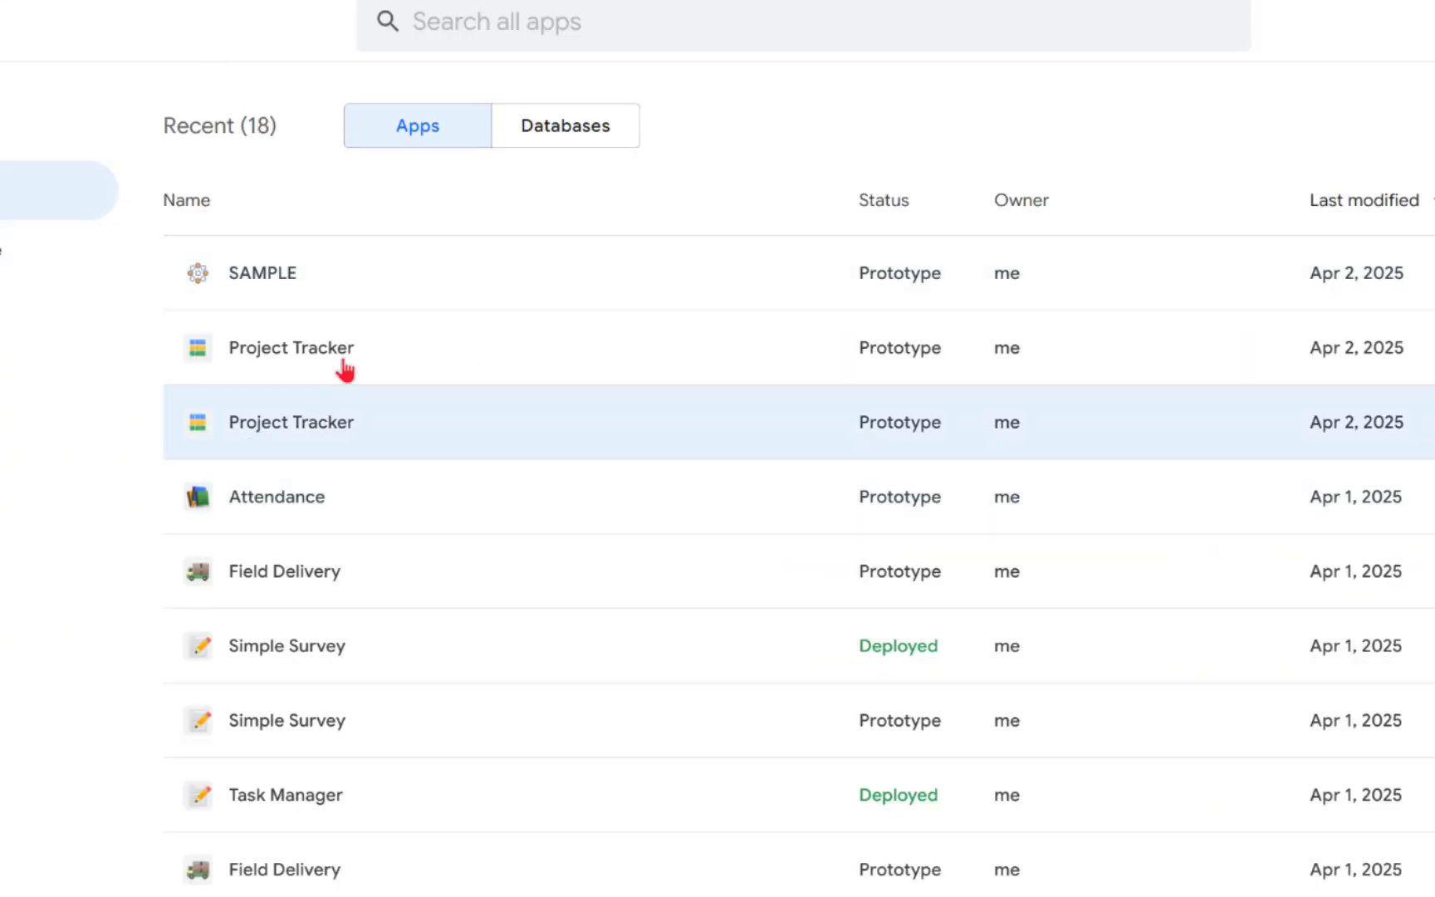
pyautogui.scroll(-1, 500, 523)
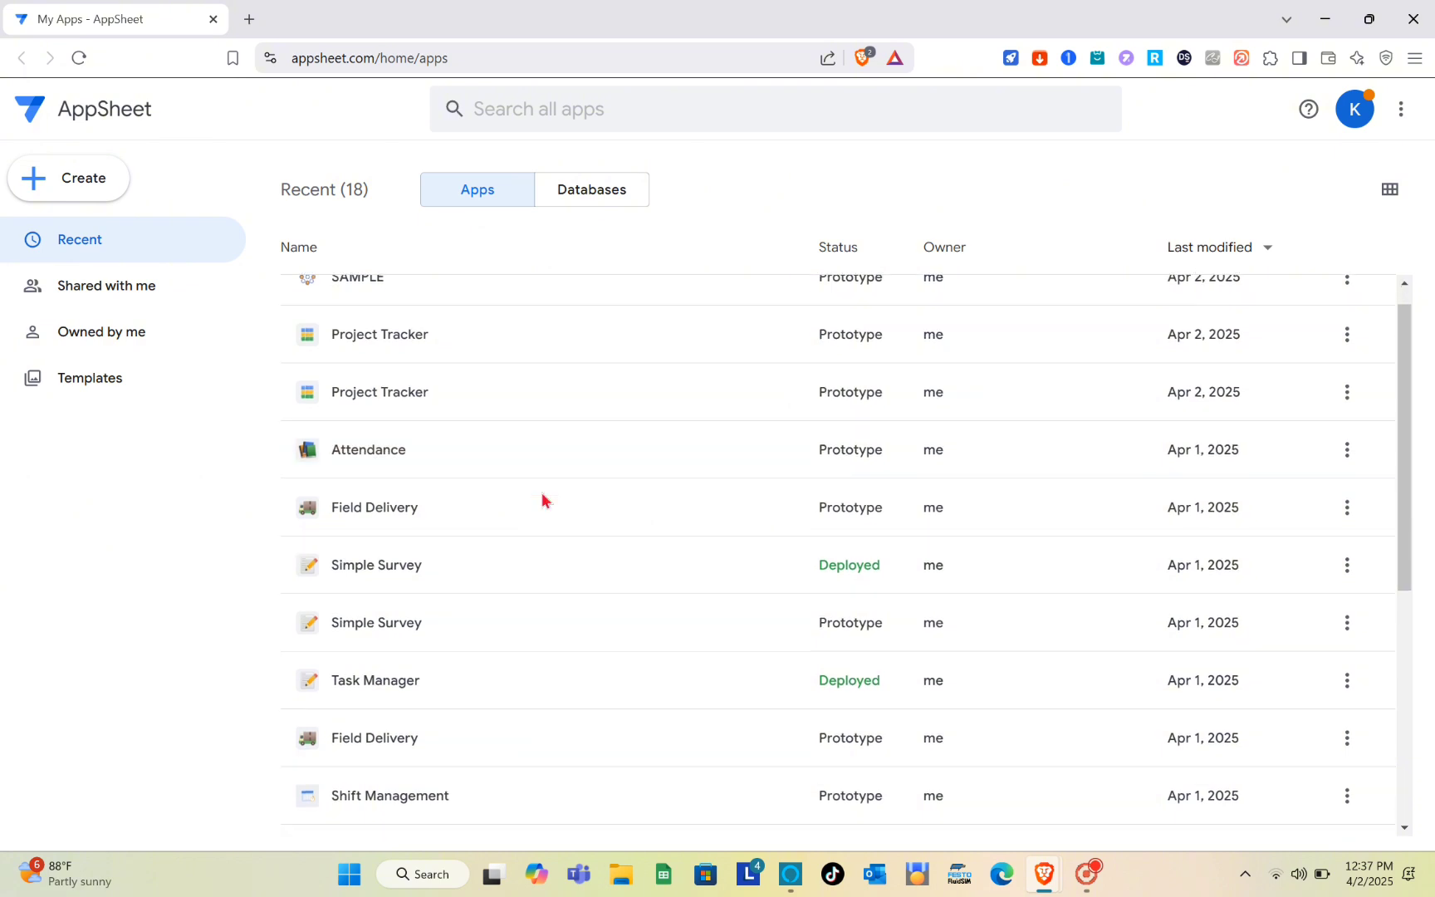
pyautogui.scroll(2, 542, 500)
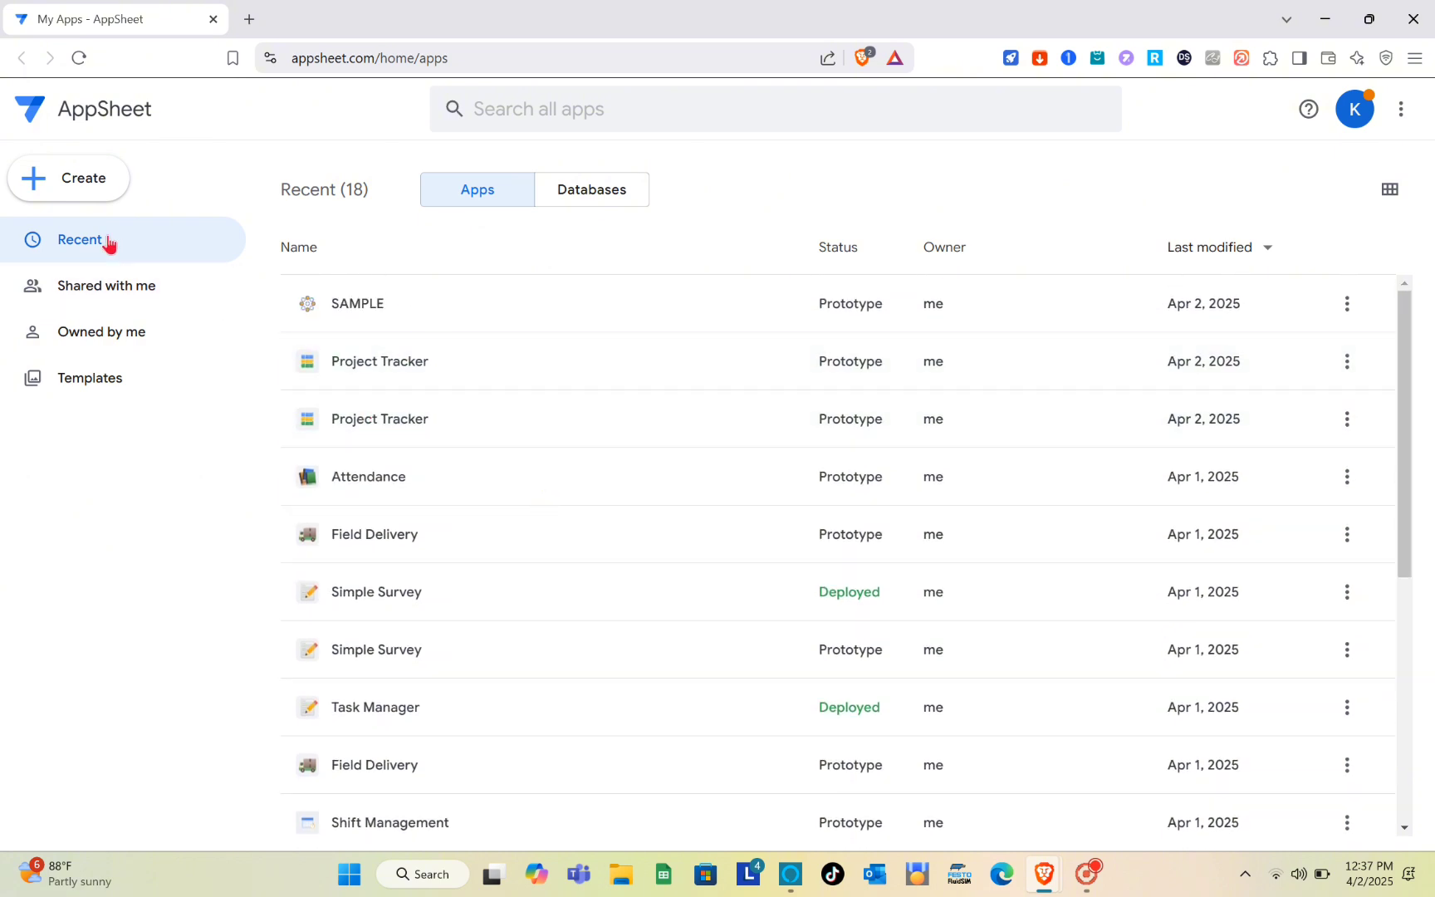
pyautogui.click(91, 178)
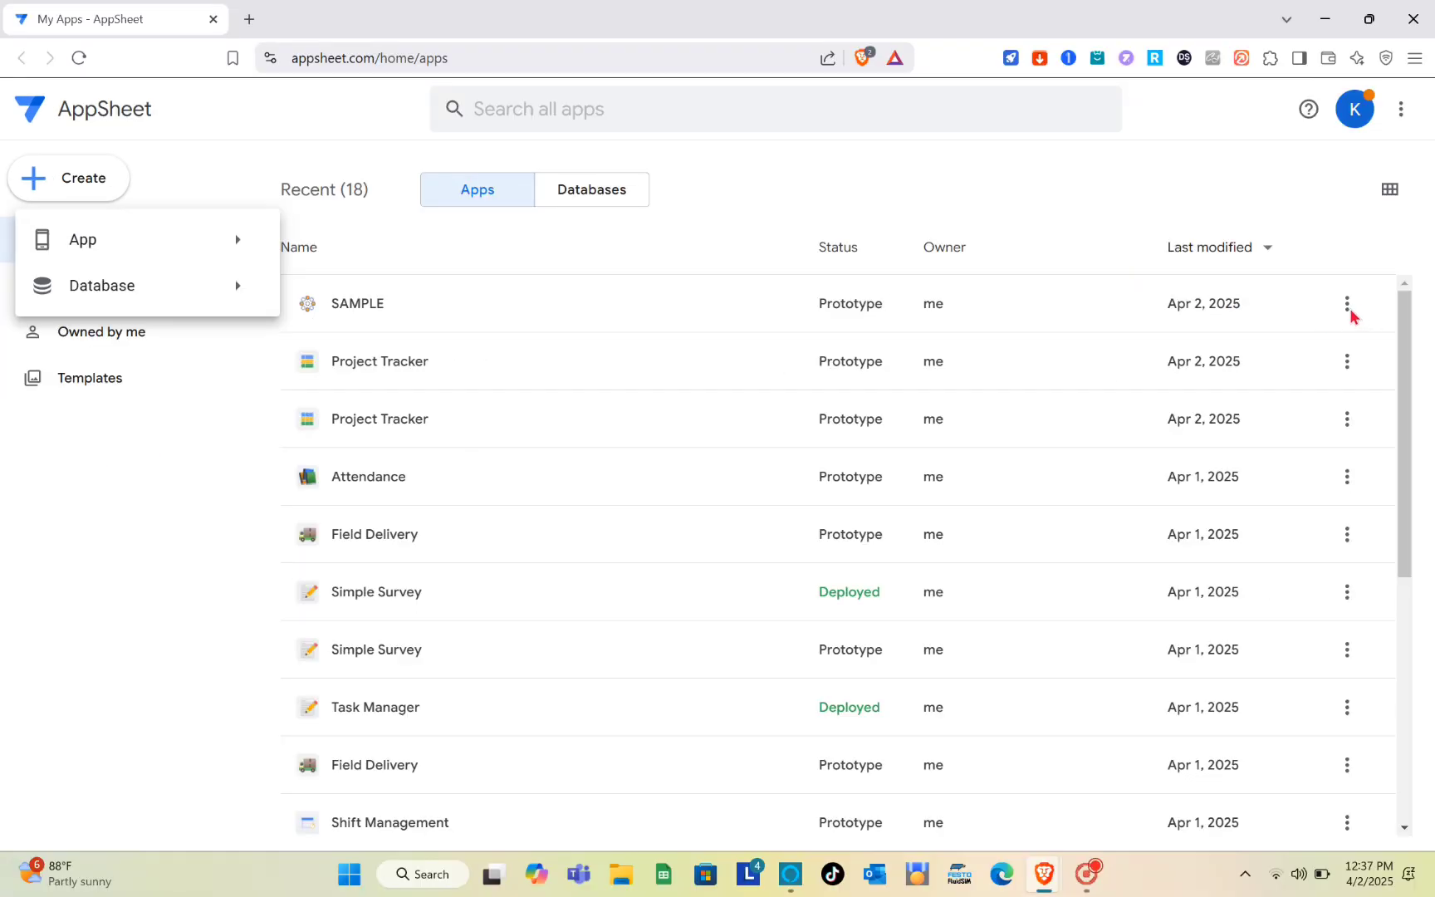
pyautogui.click(1349, 312)
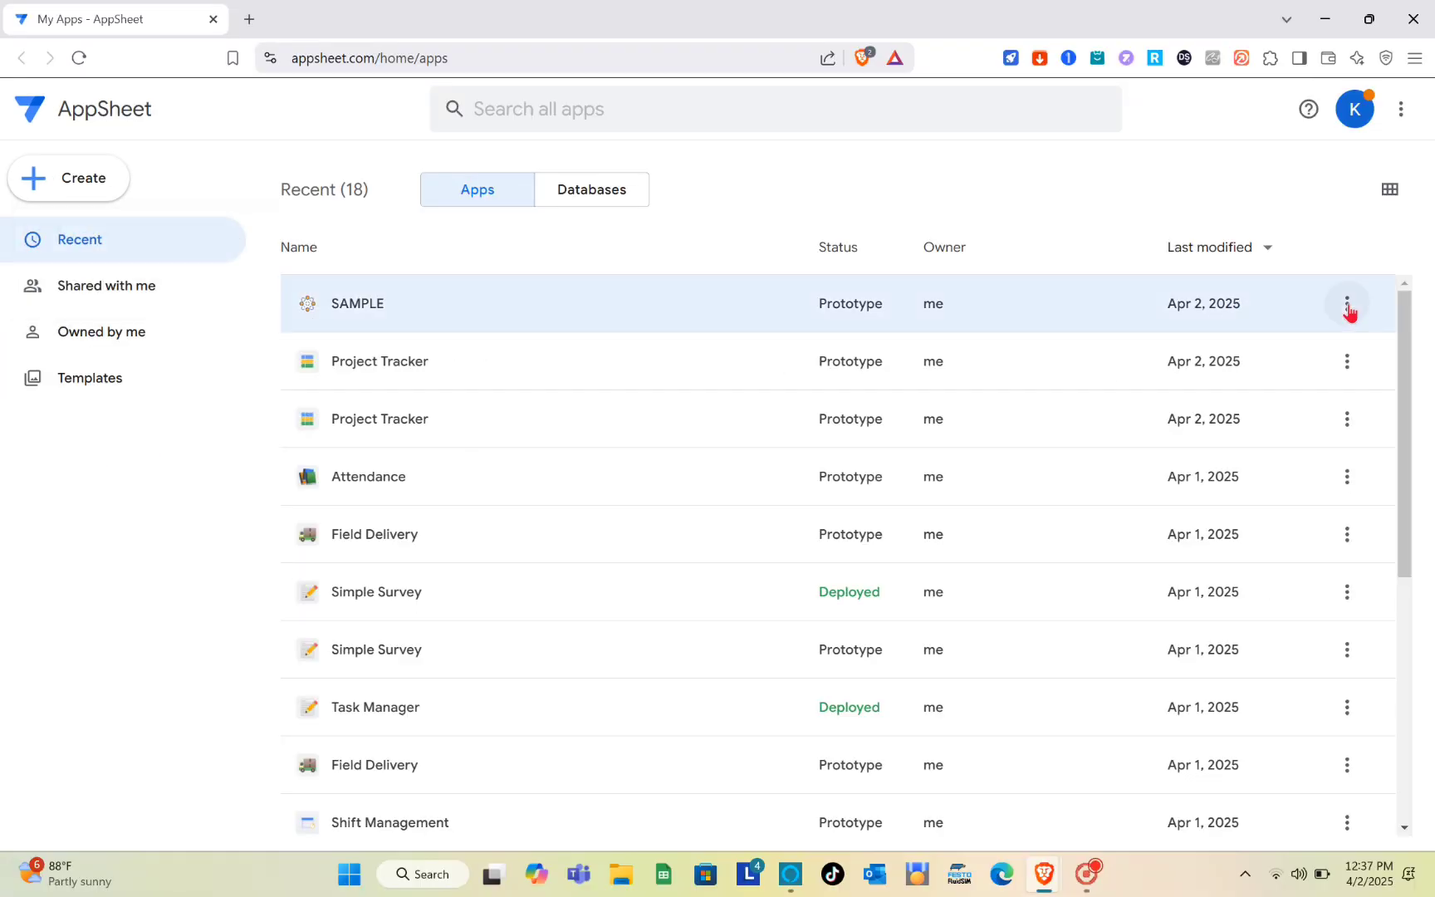
# - Delete the SAMPLE app from the list of recent apps and confirm the deletion
pyautogui.click(1348, 307)
pyautogui.click(1200, 568)
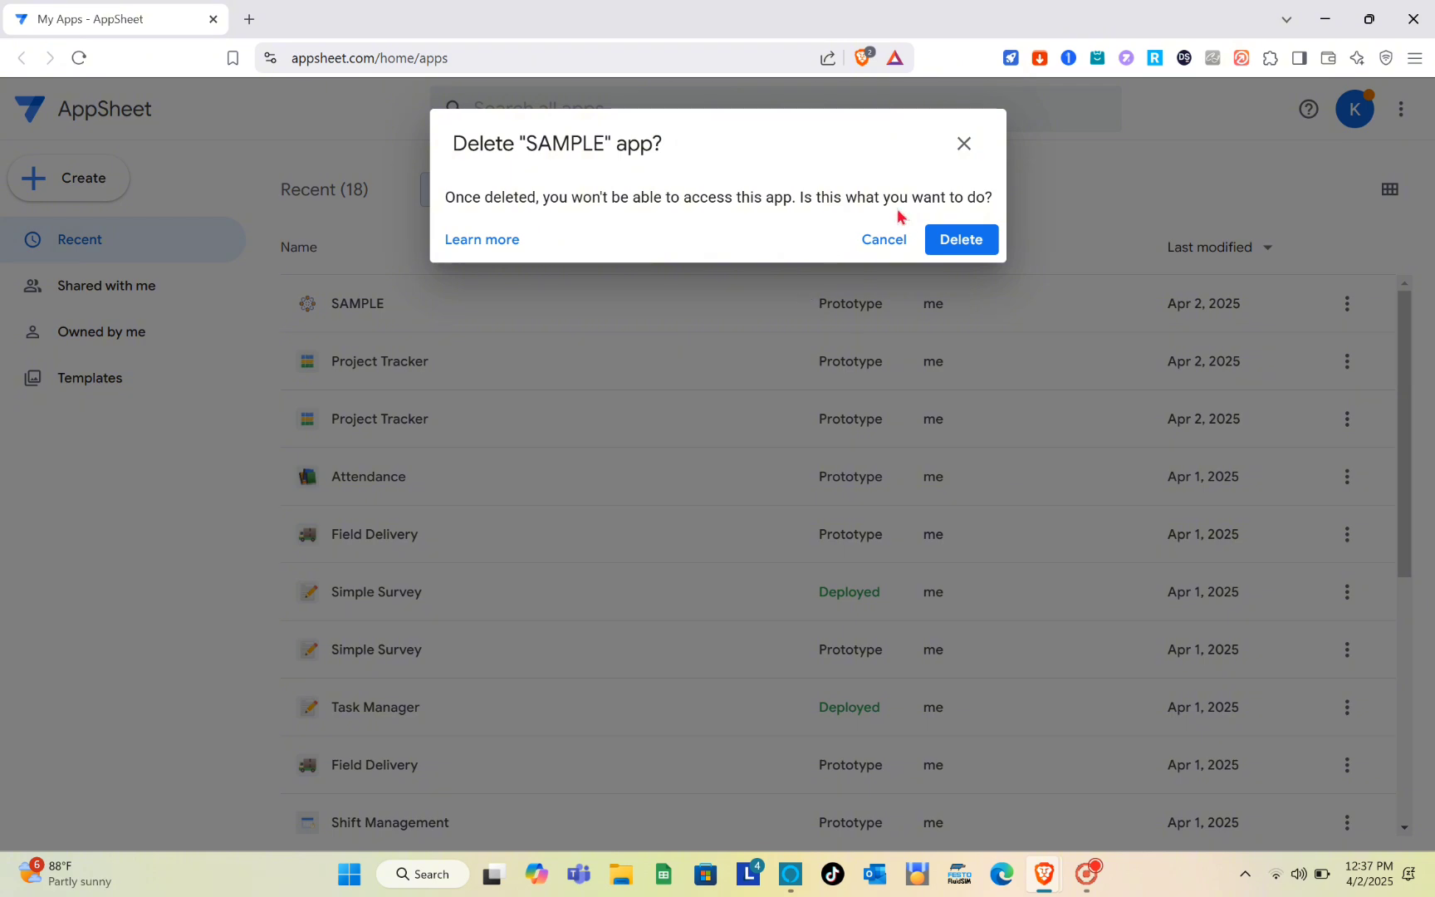
pyautogui.click(951, 243)
# - Show the recent databases and delete the SAMPLE database
pyautogui.click(573, 200)
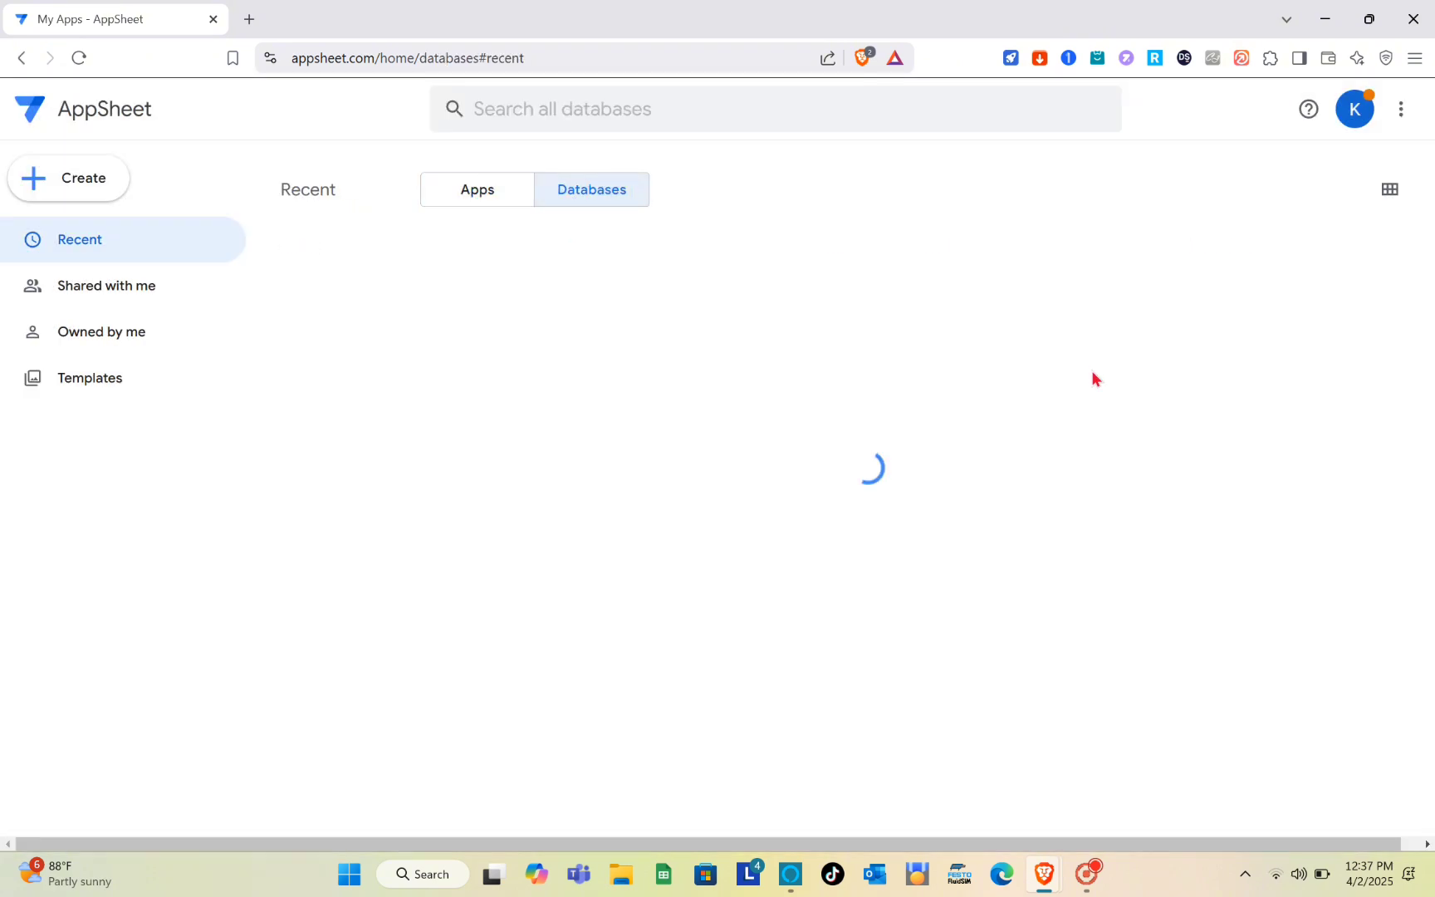
pyautogui.click(1370, 308)
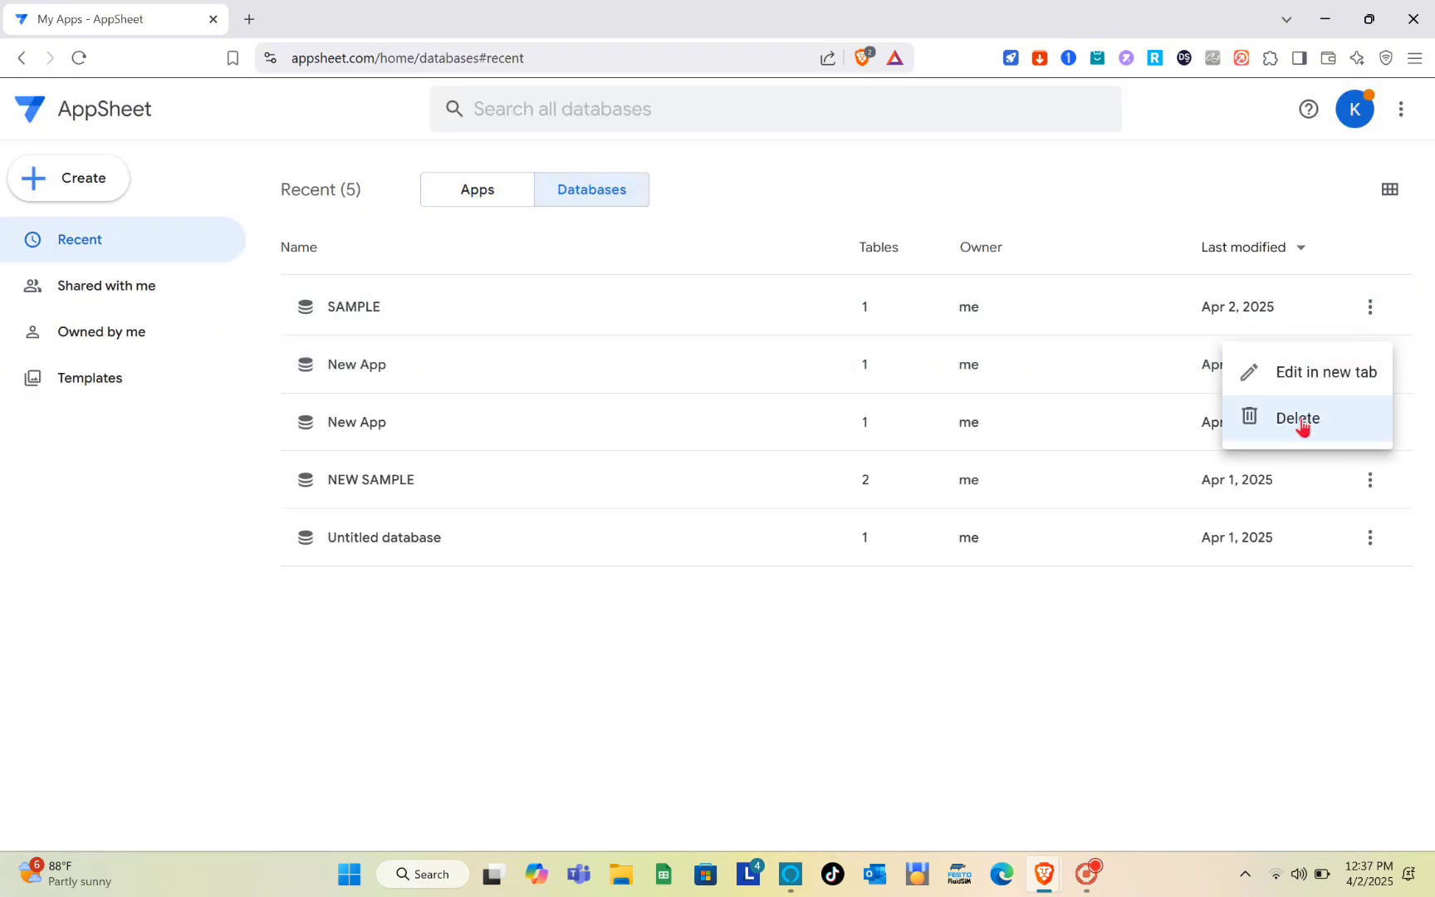
pyautogui.click(1304, 426)
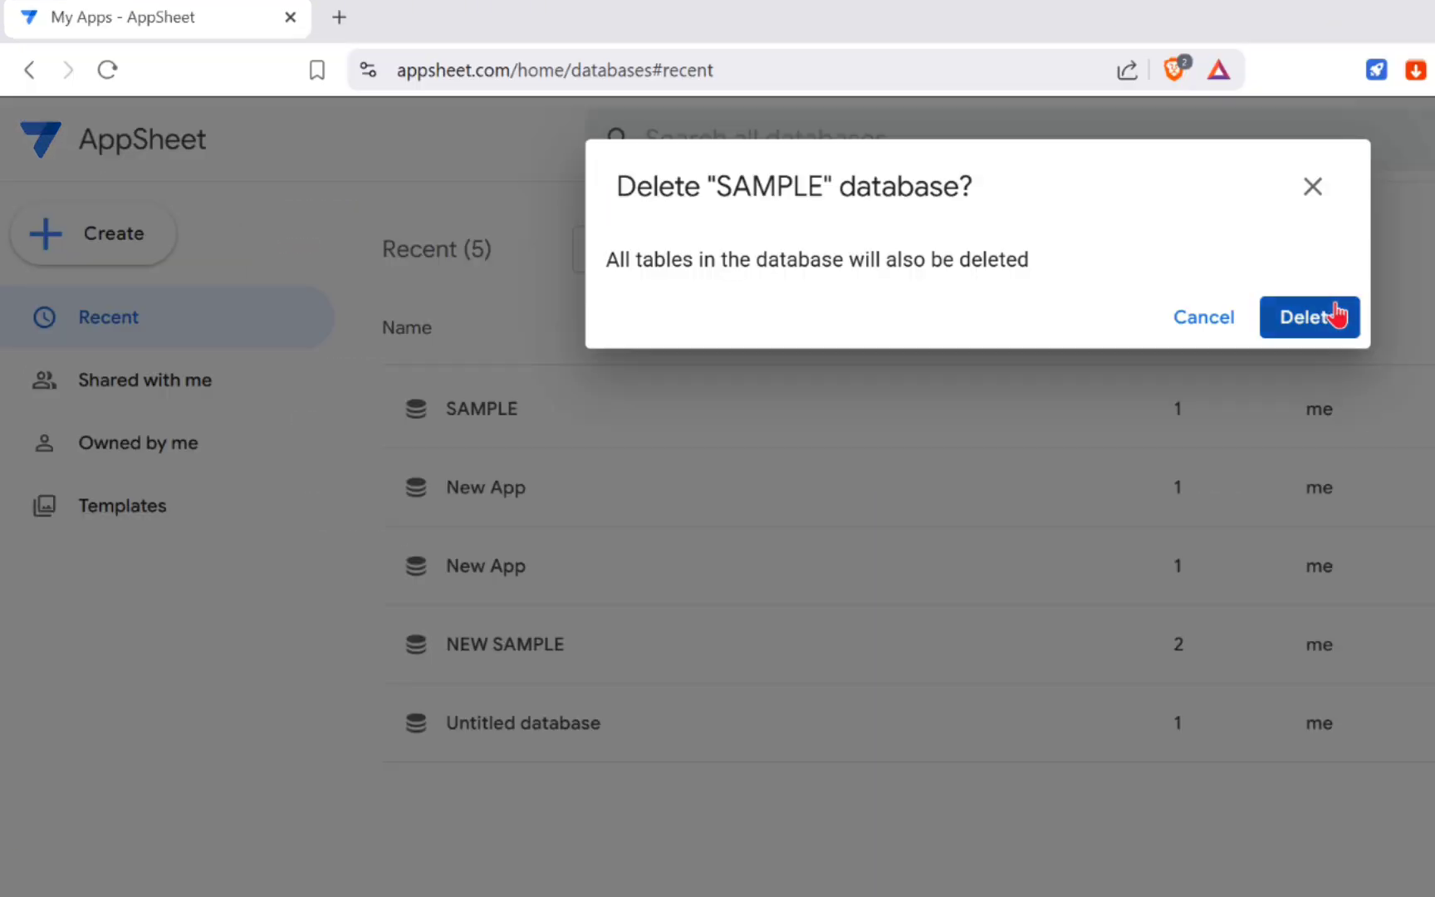
pyautogui.click(1335, 317)
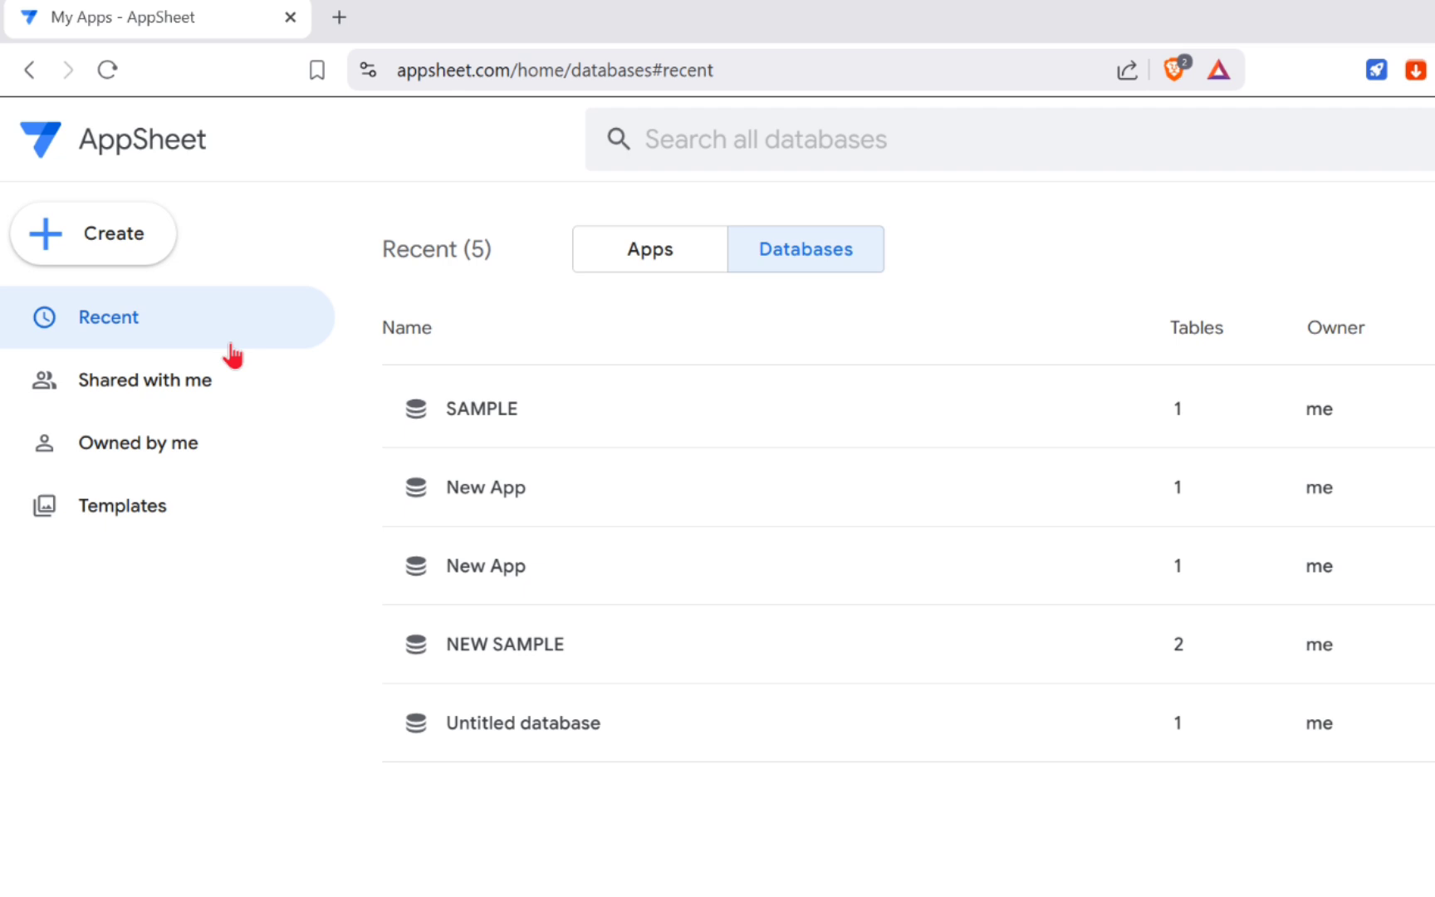
pyautogui.click(125, 232)
pyautogui.moveTo(304, 317)
pyautogui.click(491, 420)
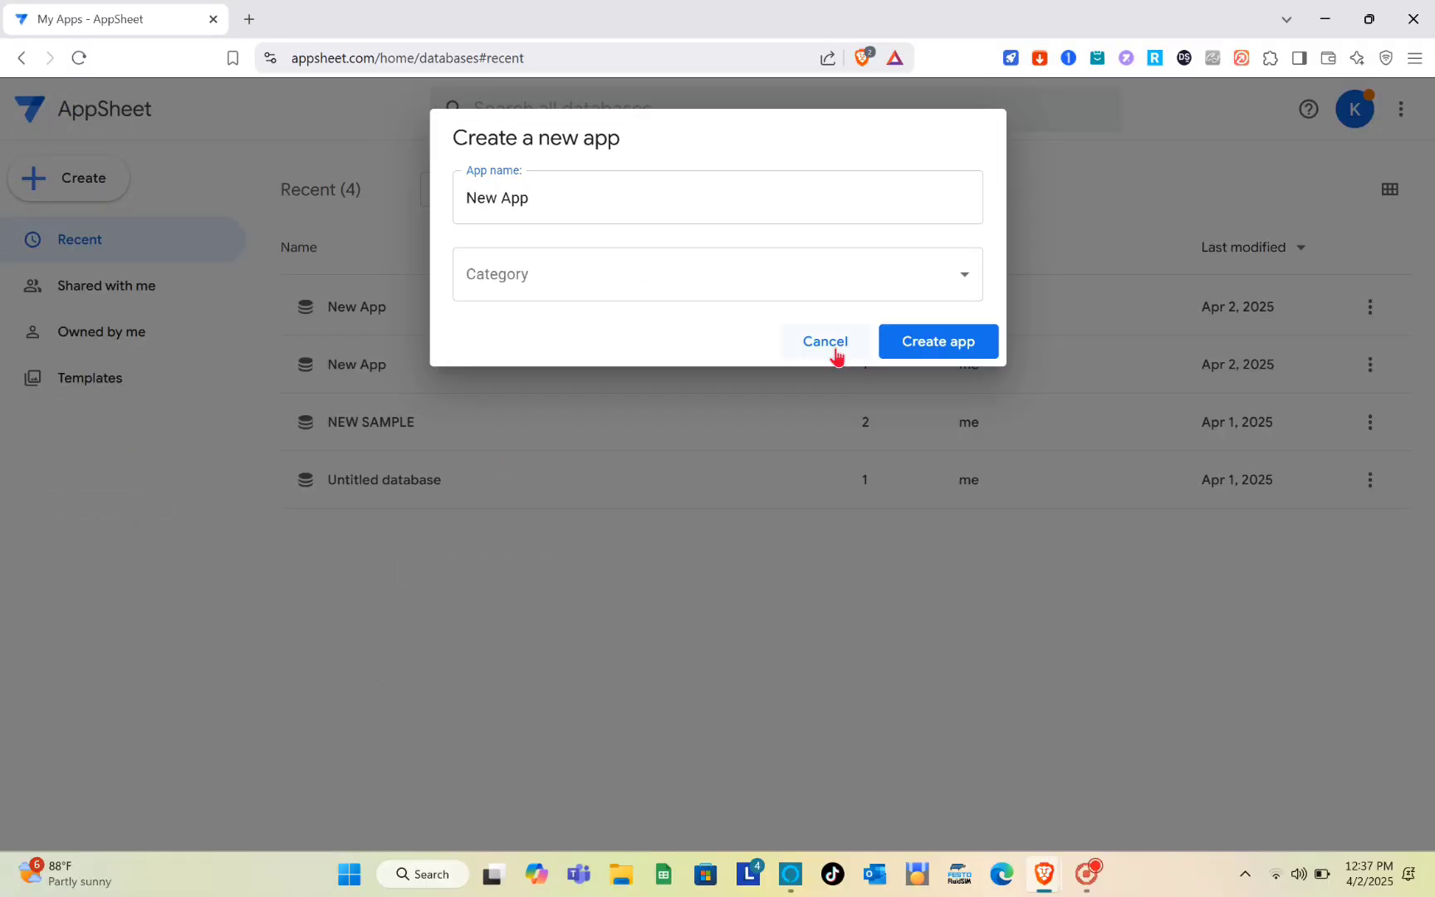
pyautogui.click(1121, 455)
# - Create a new app named New App and dismiss its ready notice to reach the editor
pyautogui.click(102, 178)
pyautogui.moveTo(241, 239)
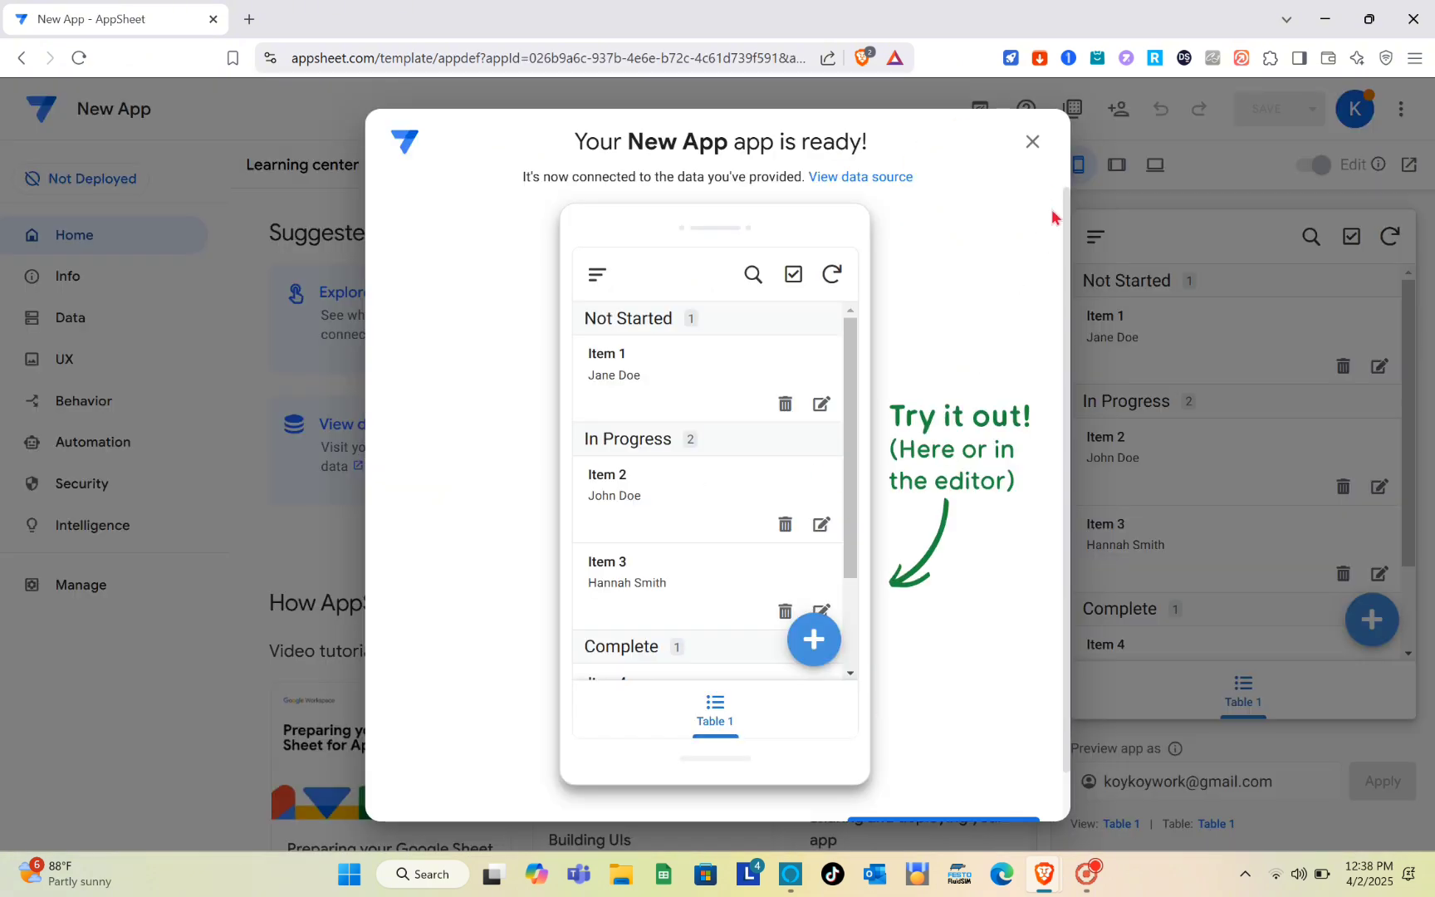
pyautogui.click(1032, 142)
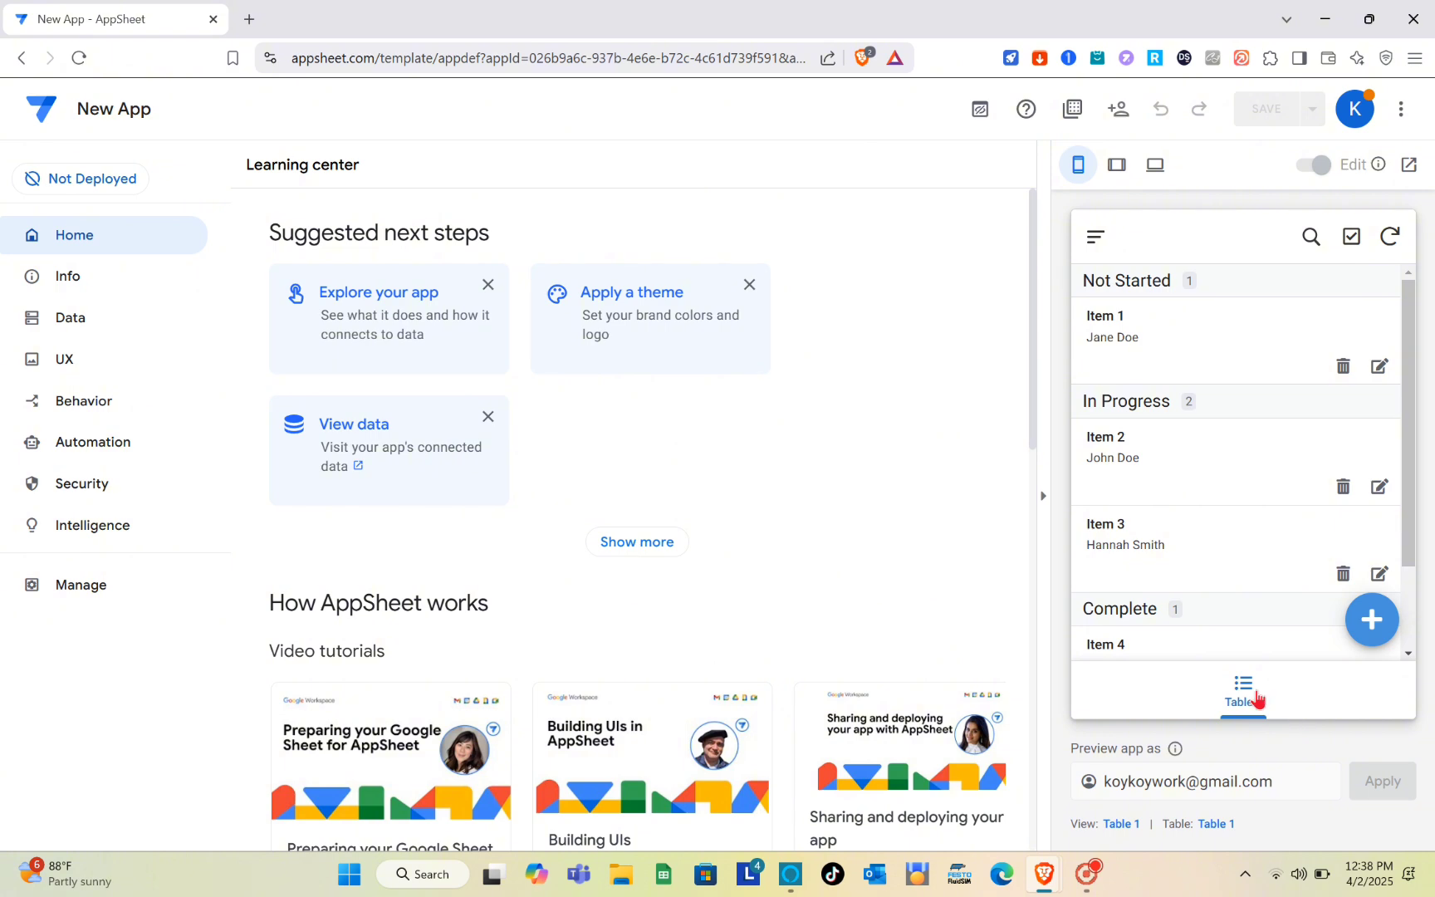
# - Open the settings of the primary view Table 1 in the app's UX section
pyautogui.scroll(-3, 799, 604)
pyautogui.scroll(3, 799, 604)
pyautogui.click(96, 359)
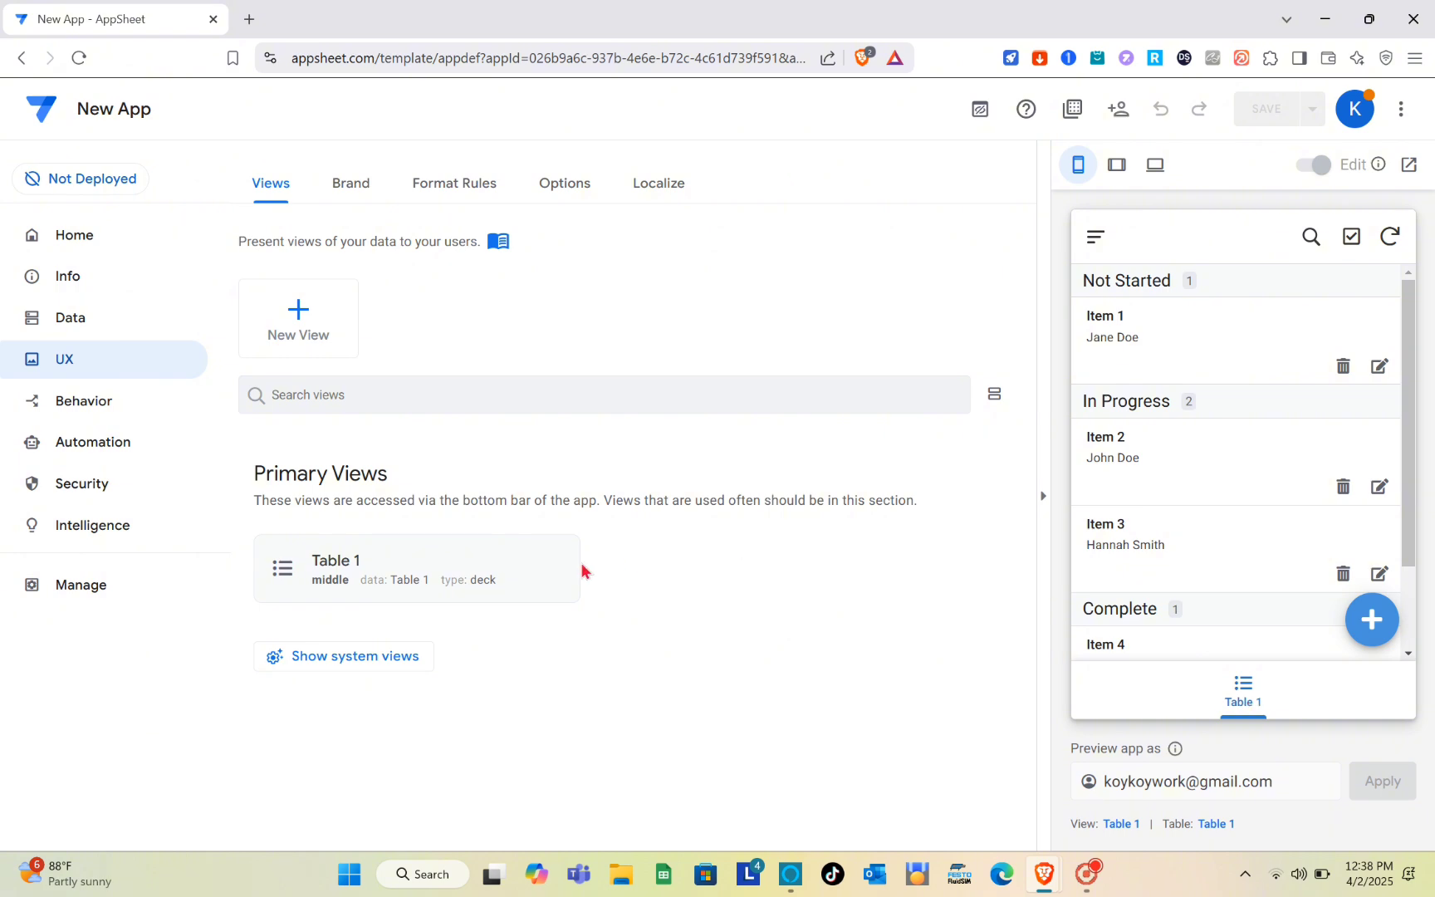
pyautogui.click(371, 568)
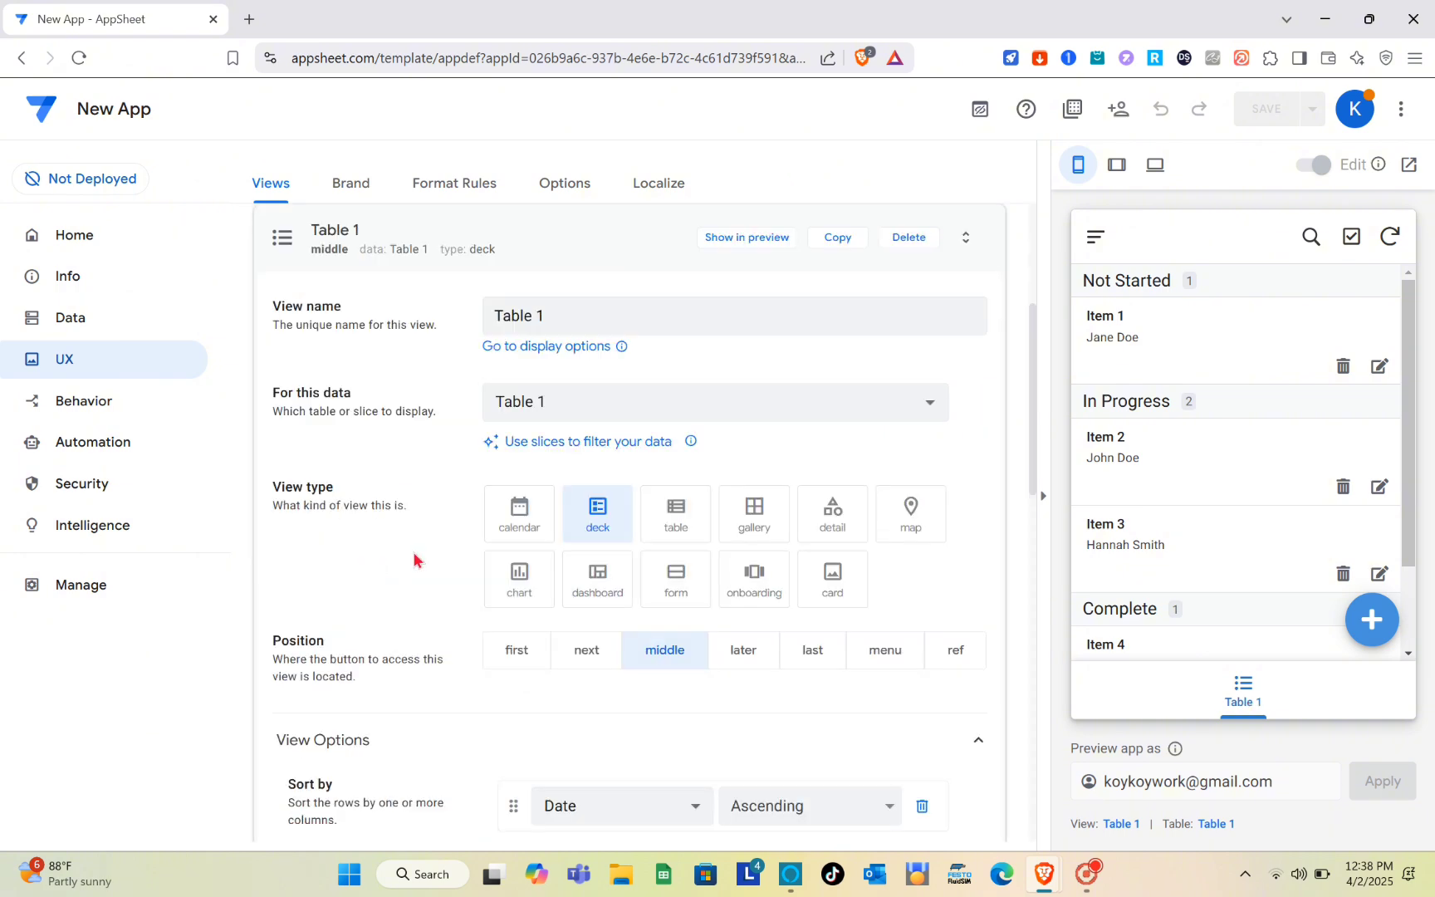
# - Rename the Table 1 view to Orders
pyautogui.tripleClick(555, 306)
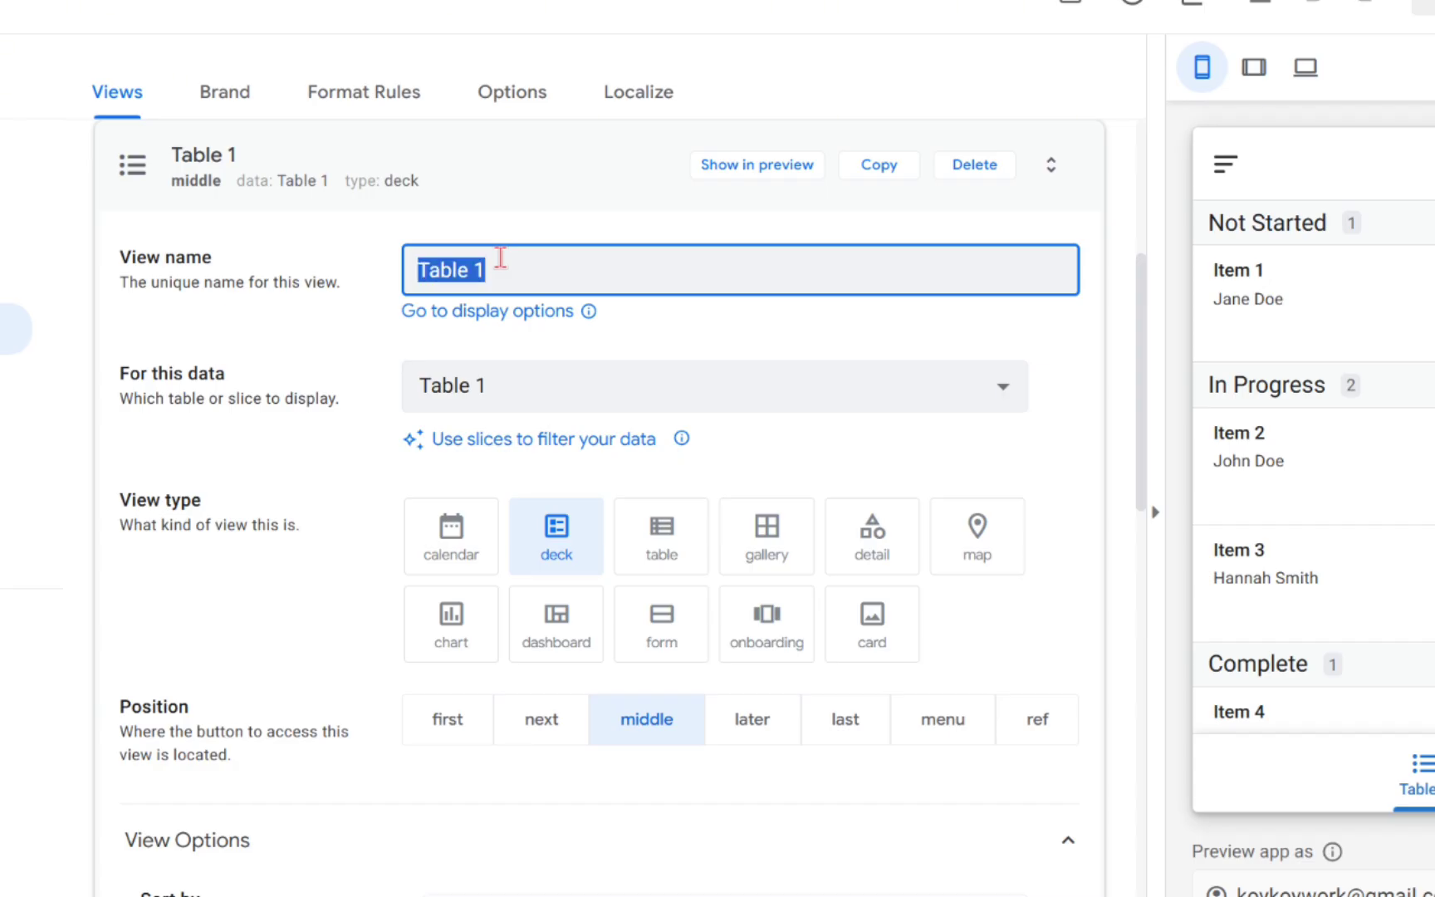
pyautogui.click(500, 259)
pyautogui.write('Me')
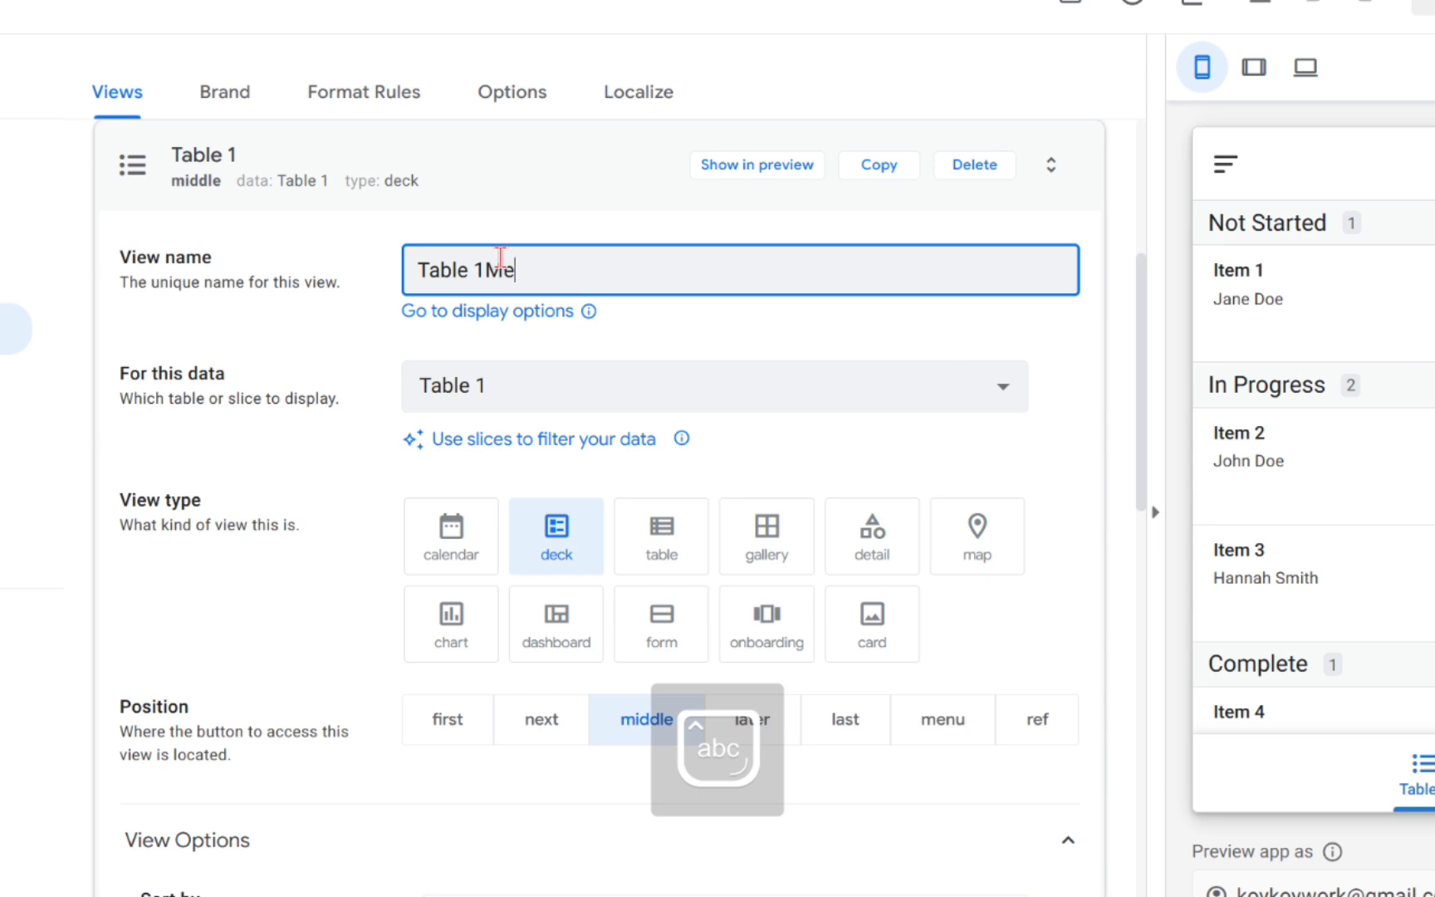
pyautogui.write('nu')
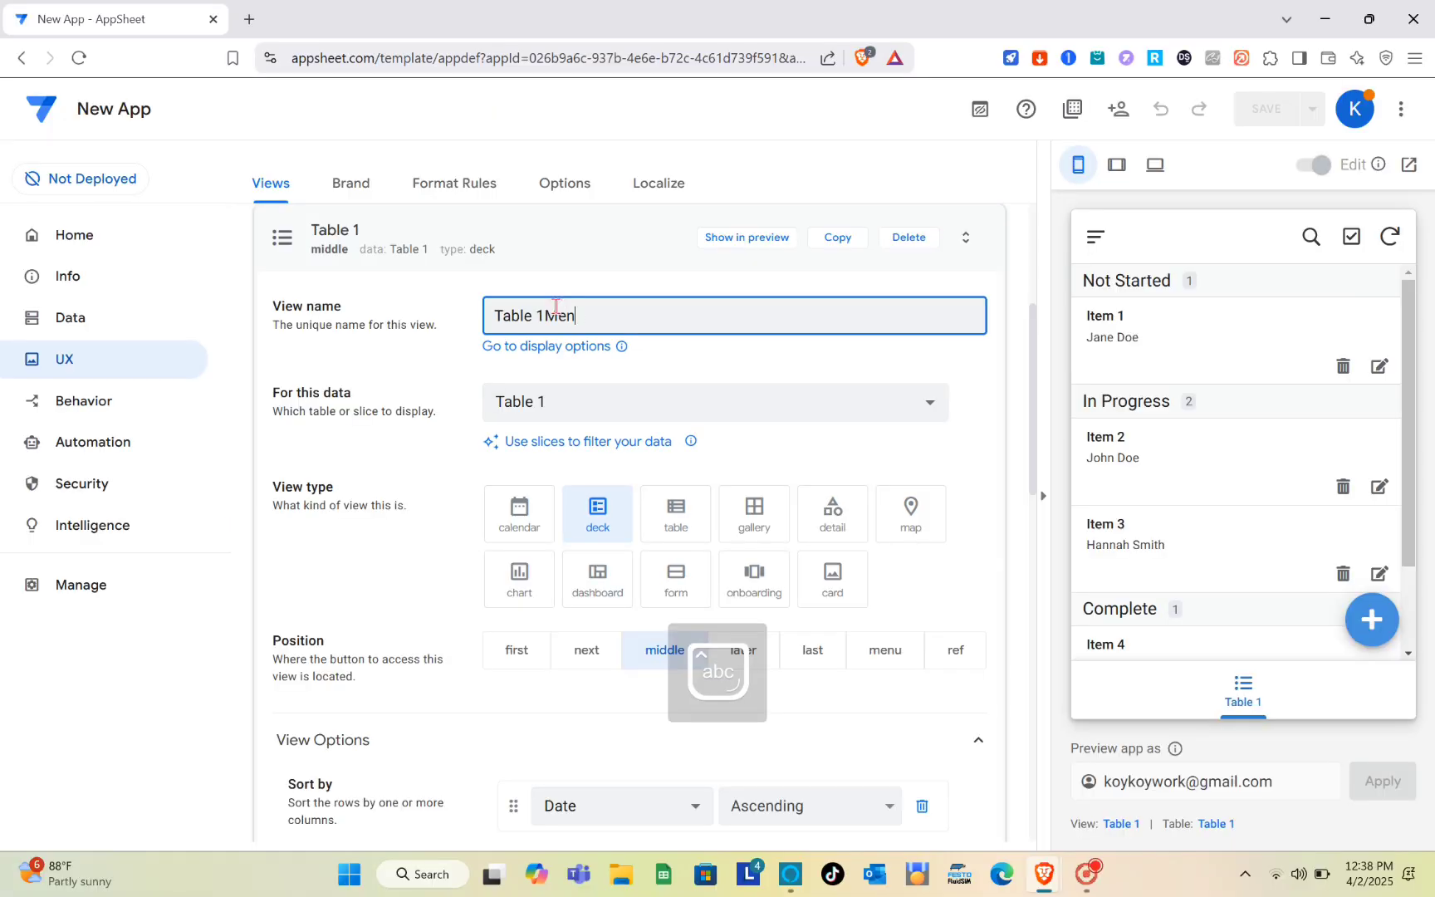
pyautogui.press('BackSpace')
pyautogui.press('BackSpace')
pyautogui.press('BackSpace')
pyautogui.press('BackSpace')
pyautogui.press('BackSpace')
pyautogui.press('BackSpace')
pyautogui.press('BackSpace')
pyautogui.press('BackSpace')
pyautogui.press('BackSpace')
pyautogui.press('BackSpace')
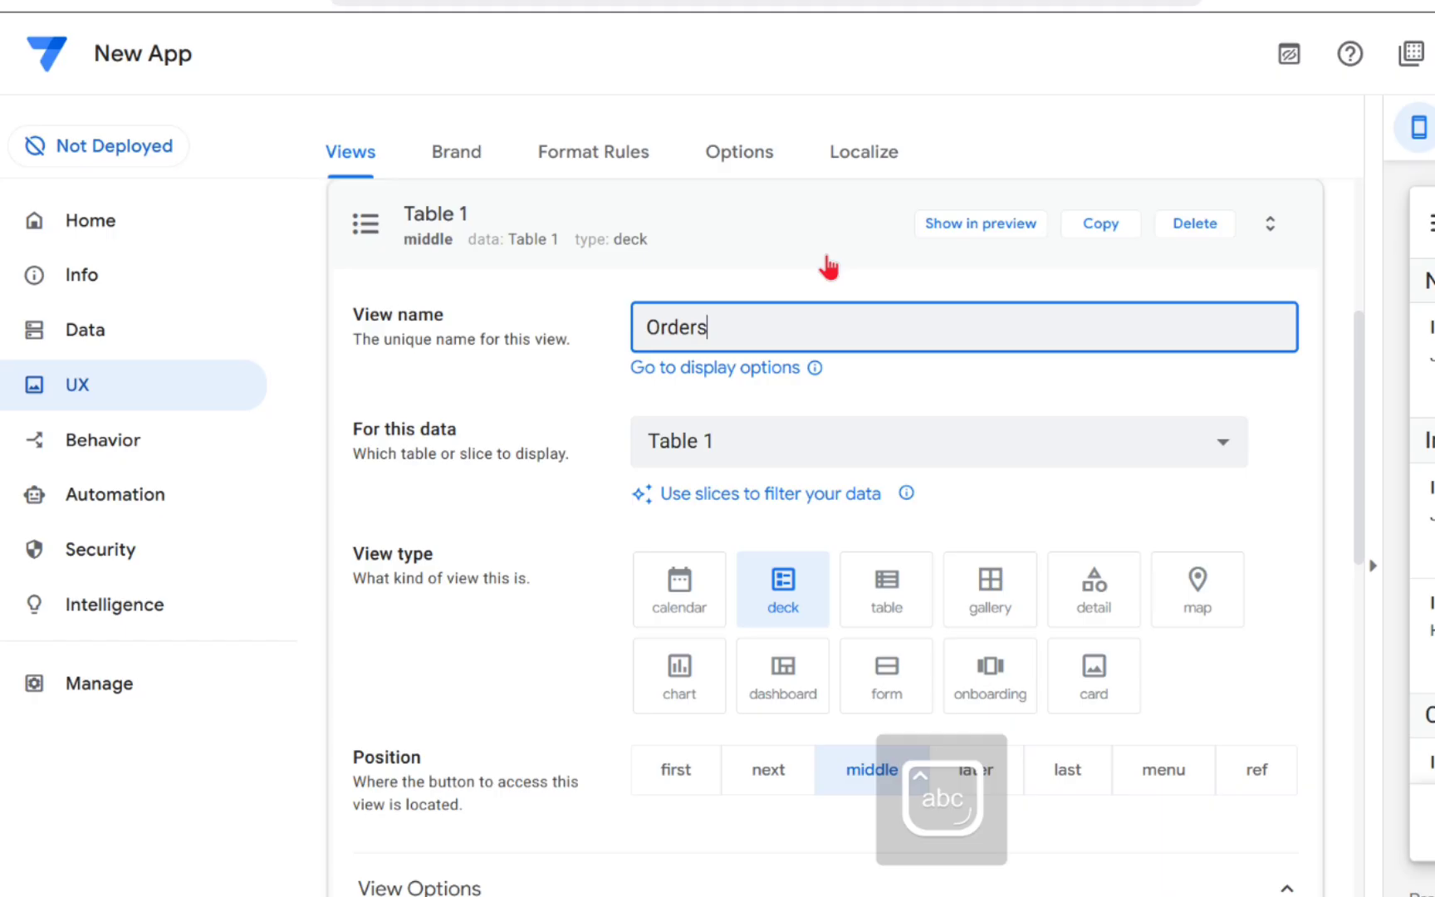
pyautogui.click(630, 268)
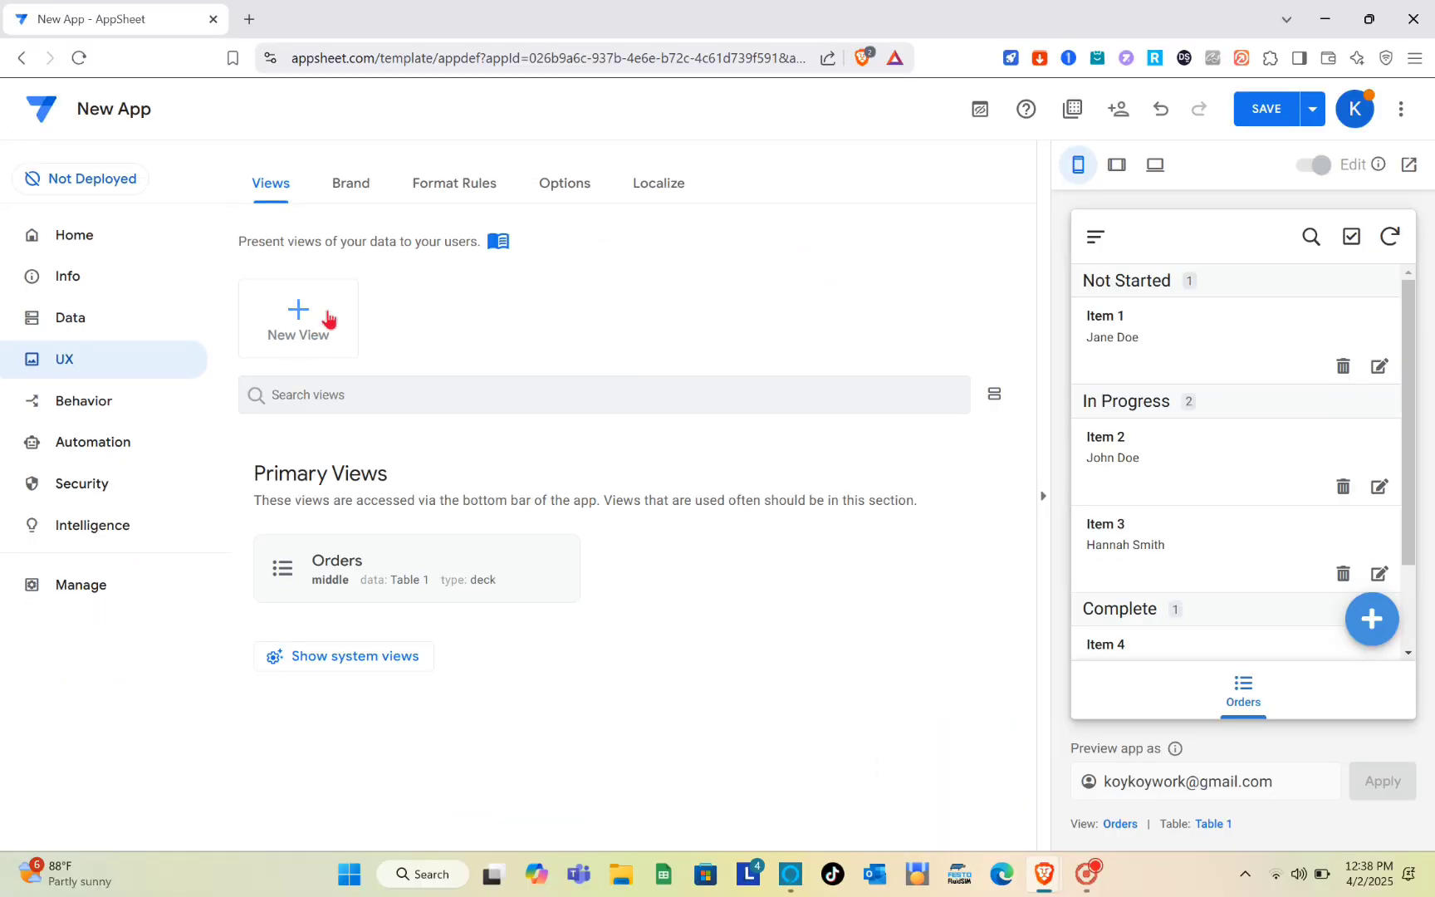
# - Create a new view from scratch, without using a suggestion, and name it Buy
pyautogui.click(329, 319)
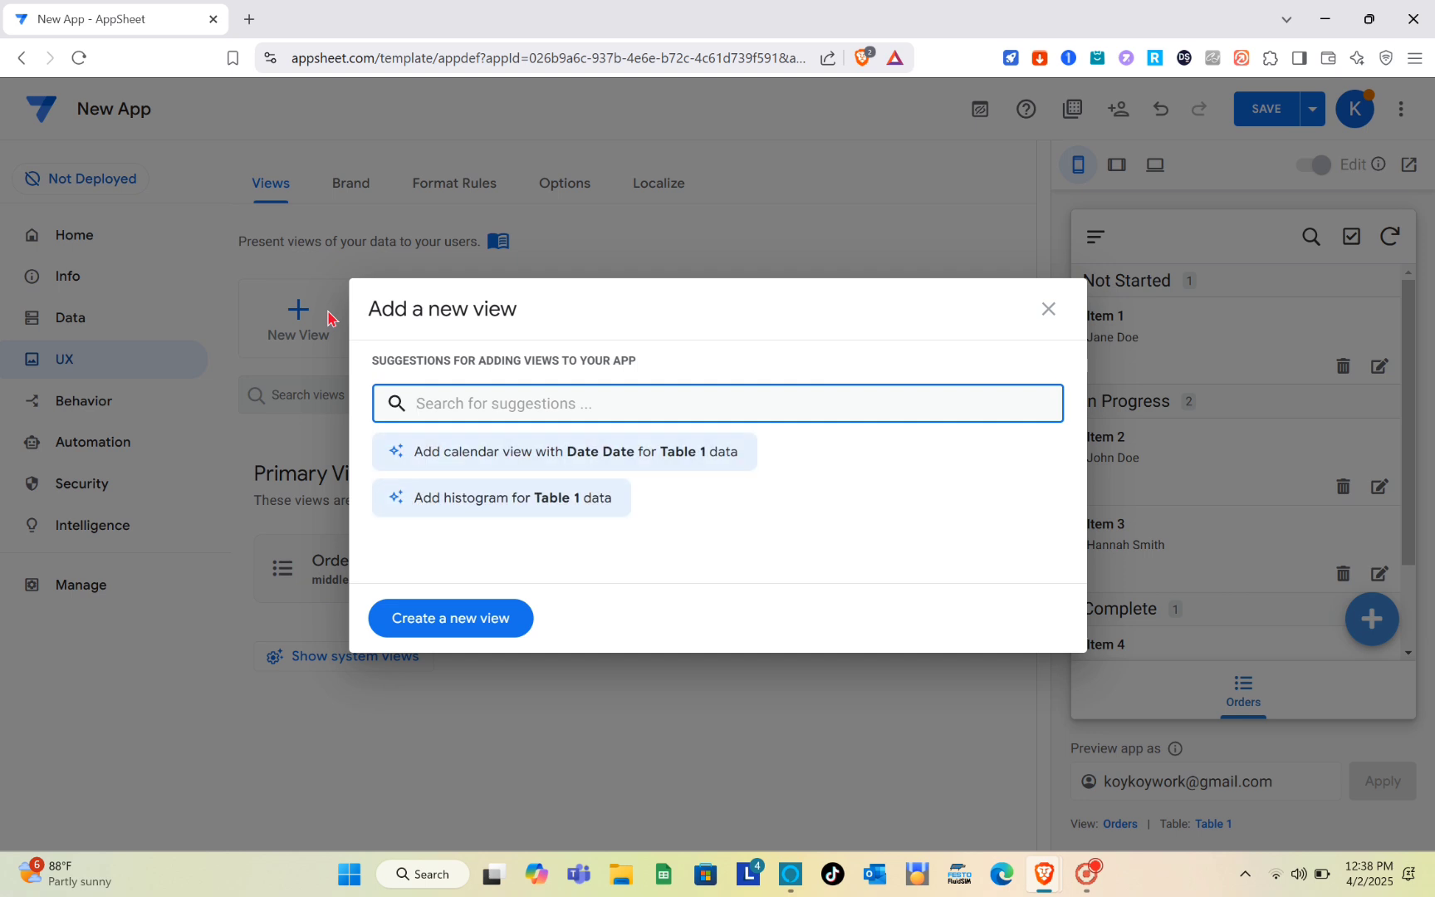
pyautogui.click(452, 632)
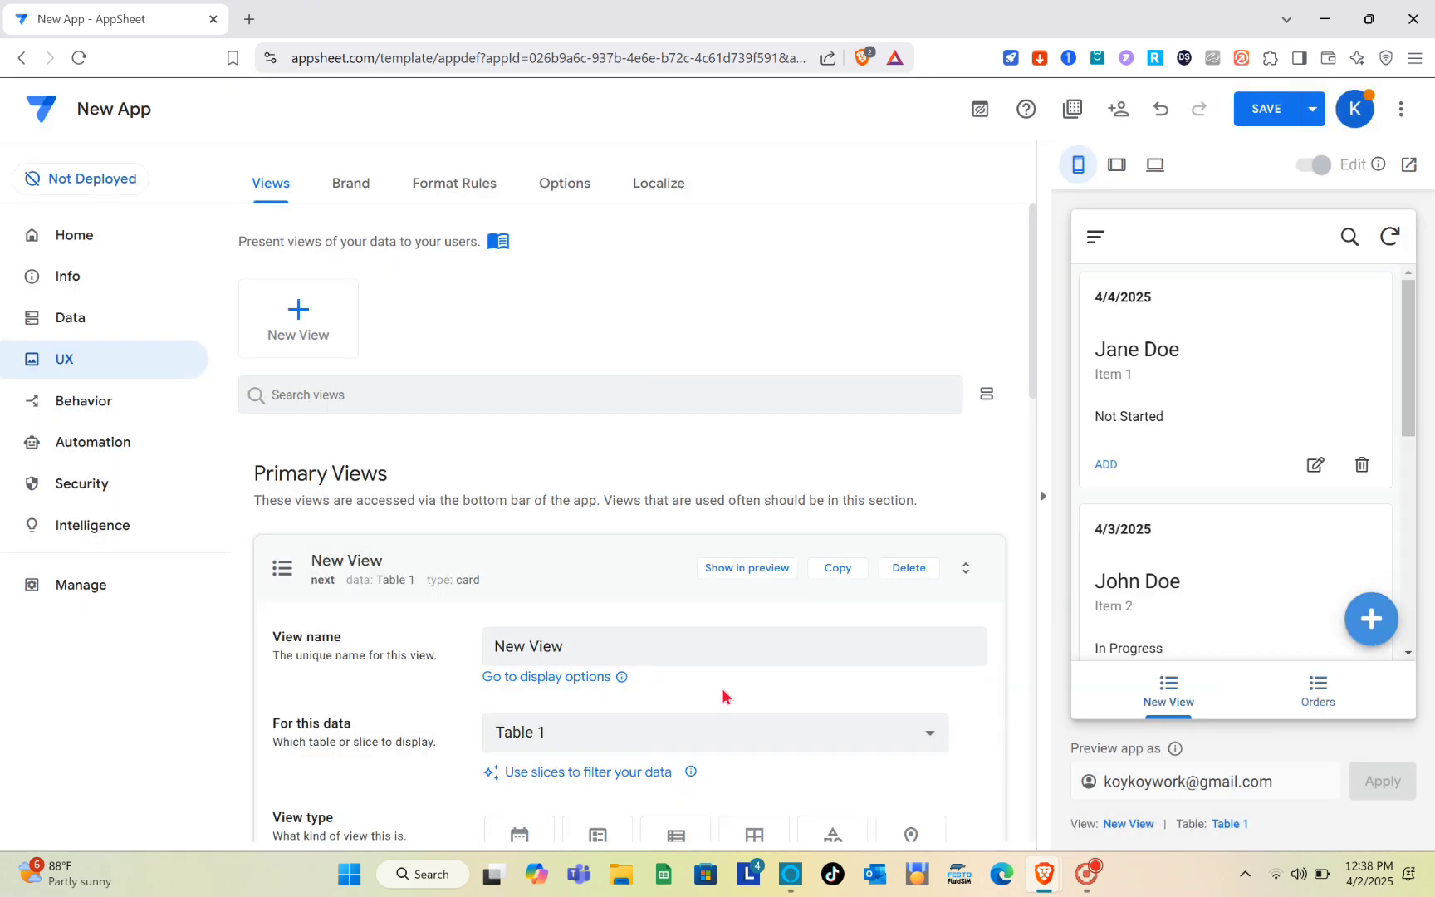
pyautogui.scroll(-1, 727, 699)
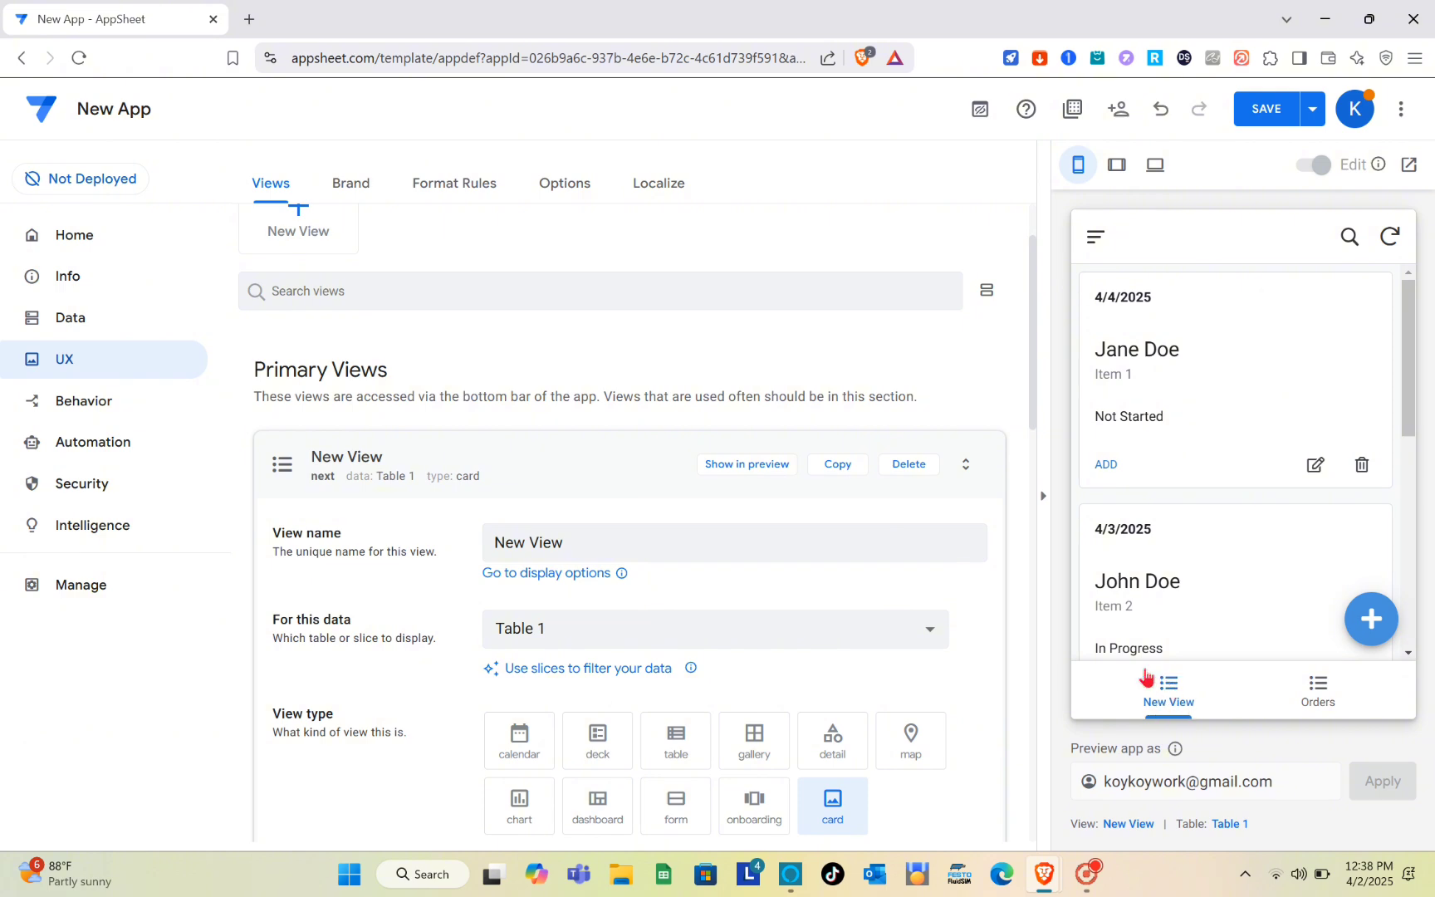
pyautogui.click(570, 543)
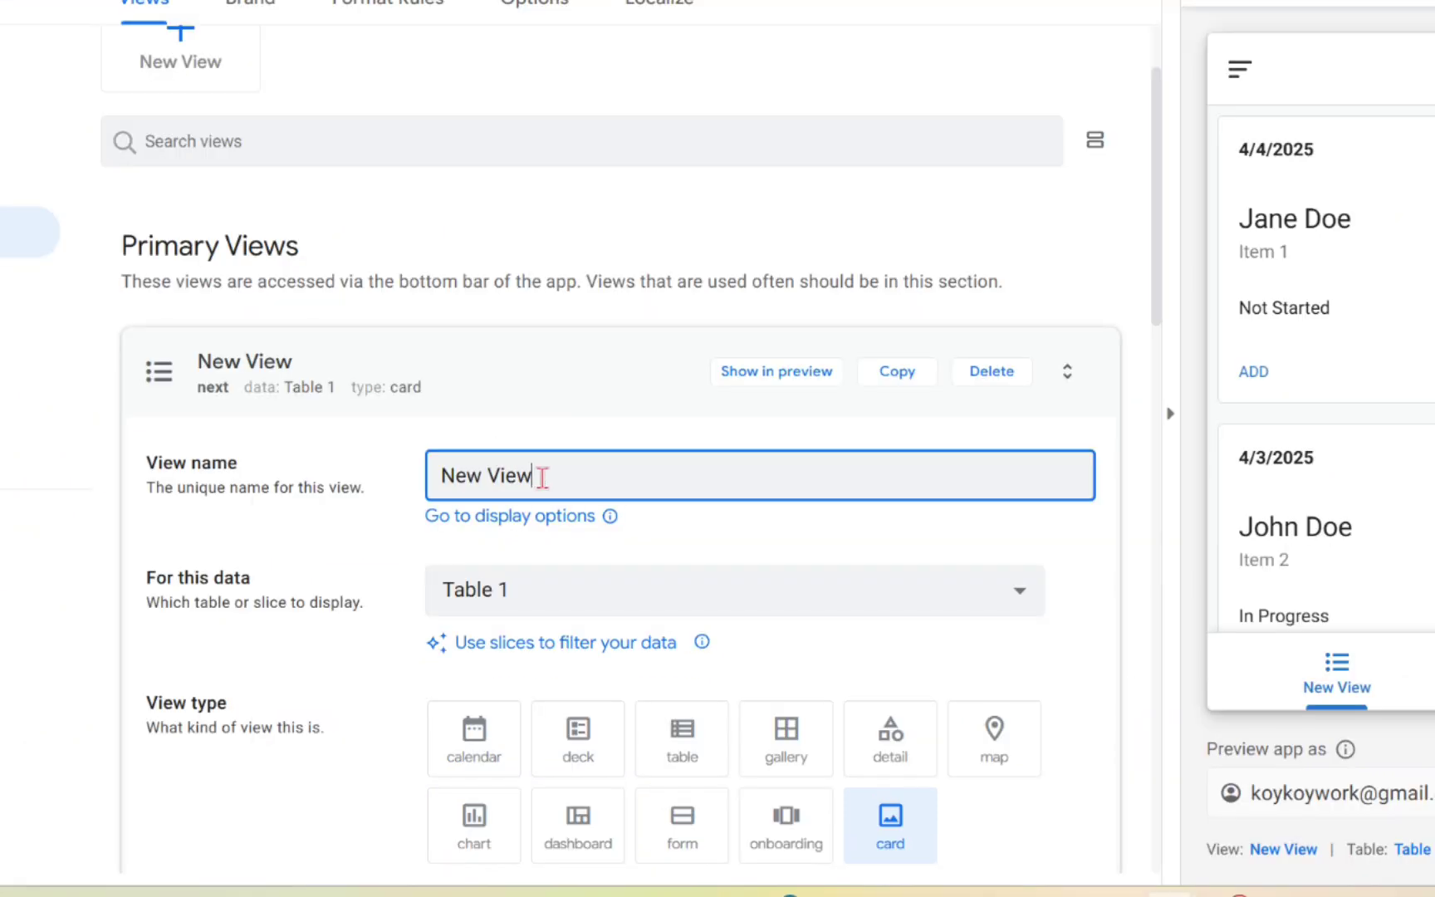
pyautogui.tripleClick(542, 478)
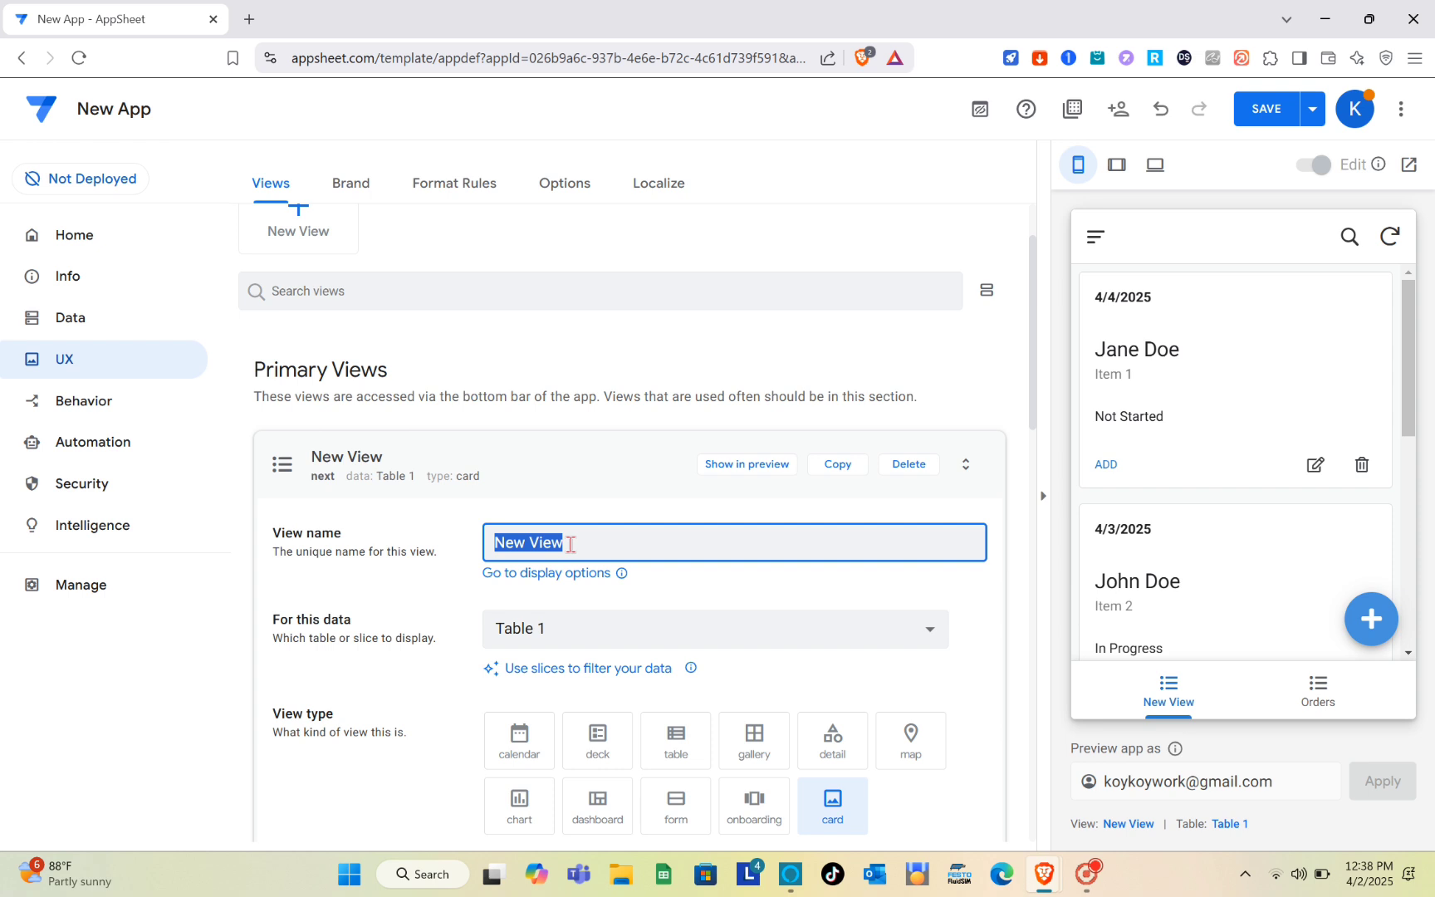
pyautogui.press('capslock')
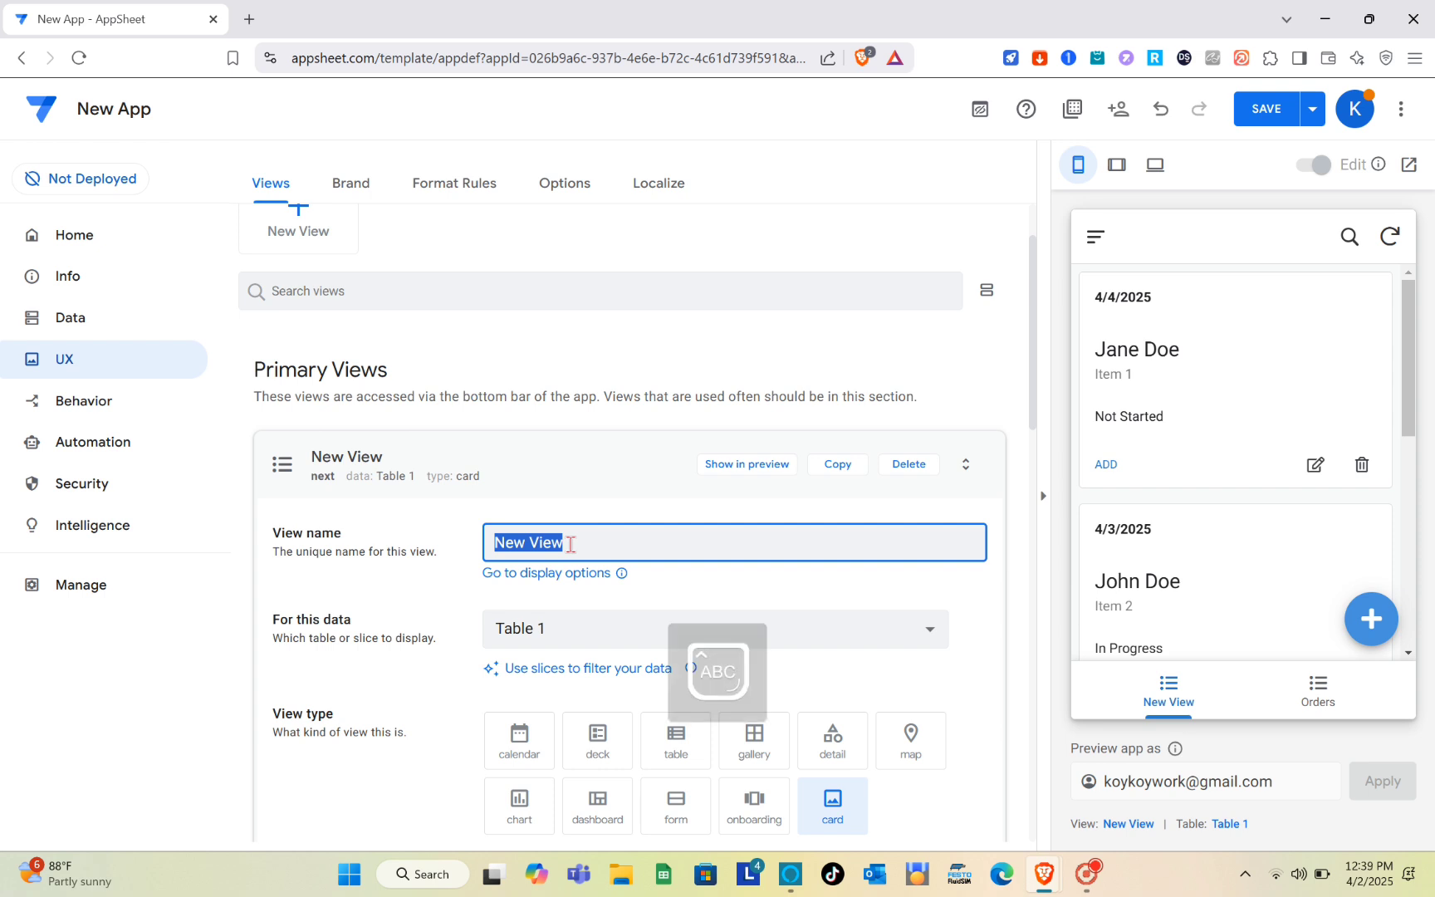
pyautogui.write('B')
pyautogui.press('capslock')
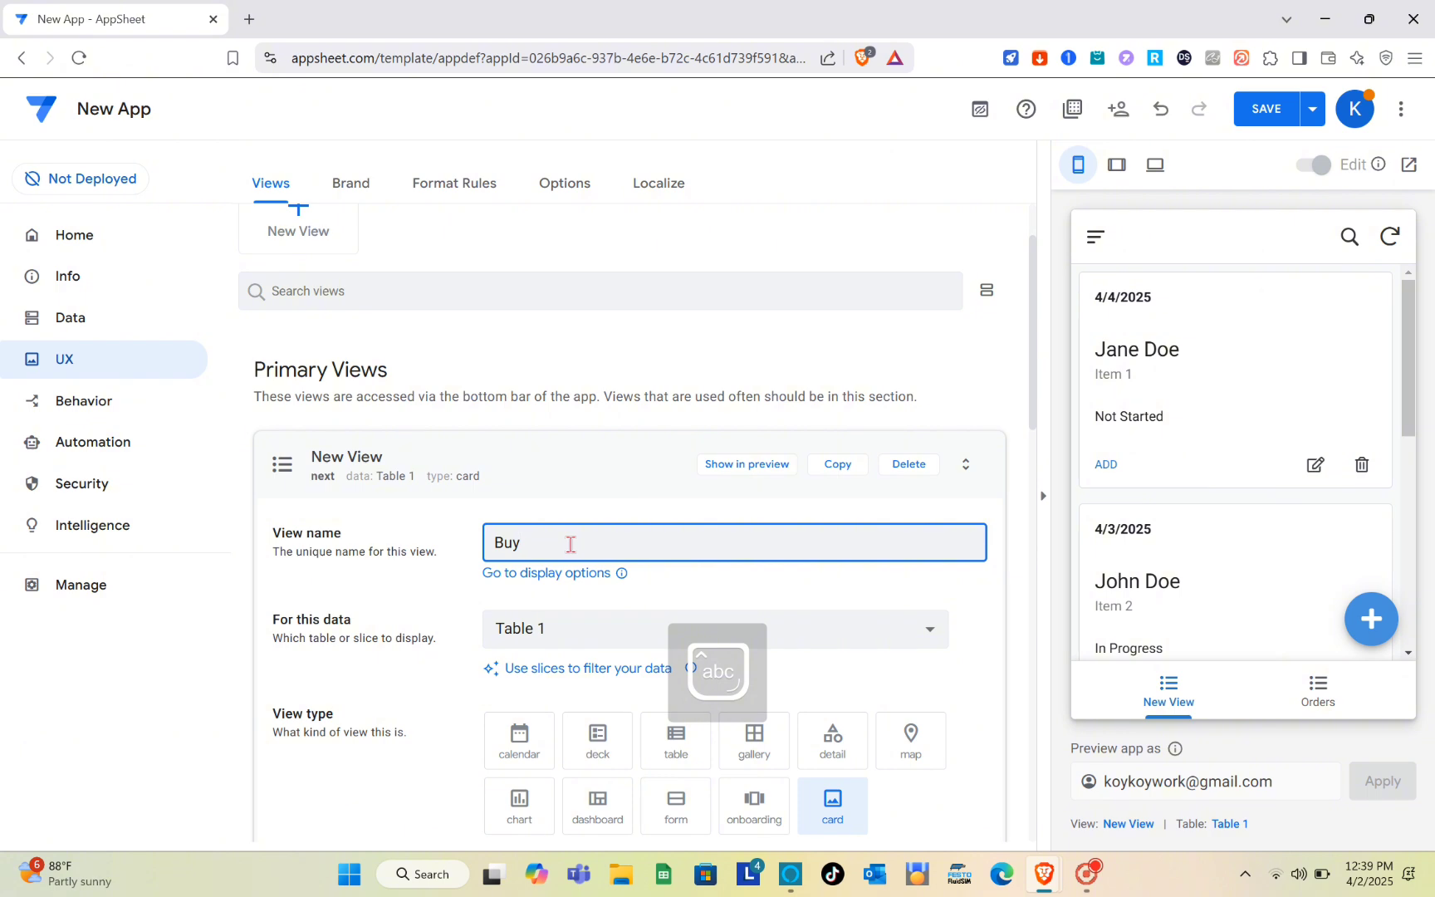
pyautogui.click(738, 598)
# - Choose Table 1 as the data displayed by the Buy view
pyautogui.scroll(-3, 430, 609)
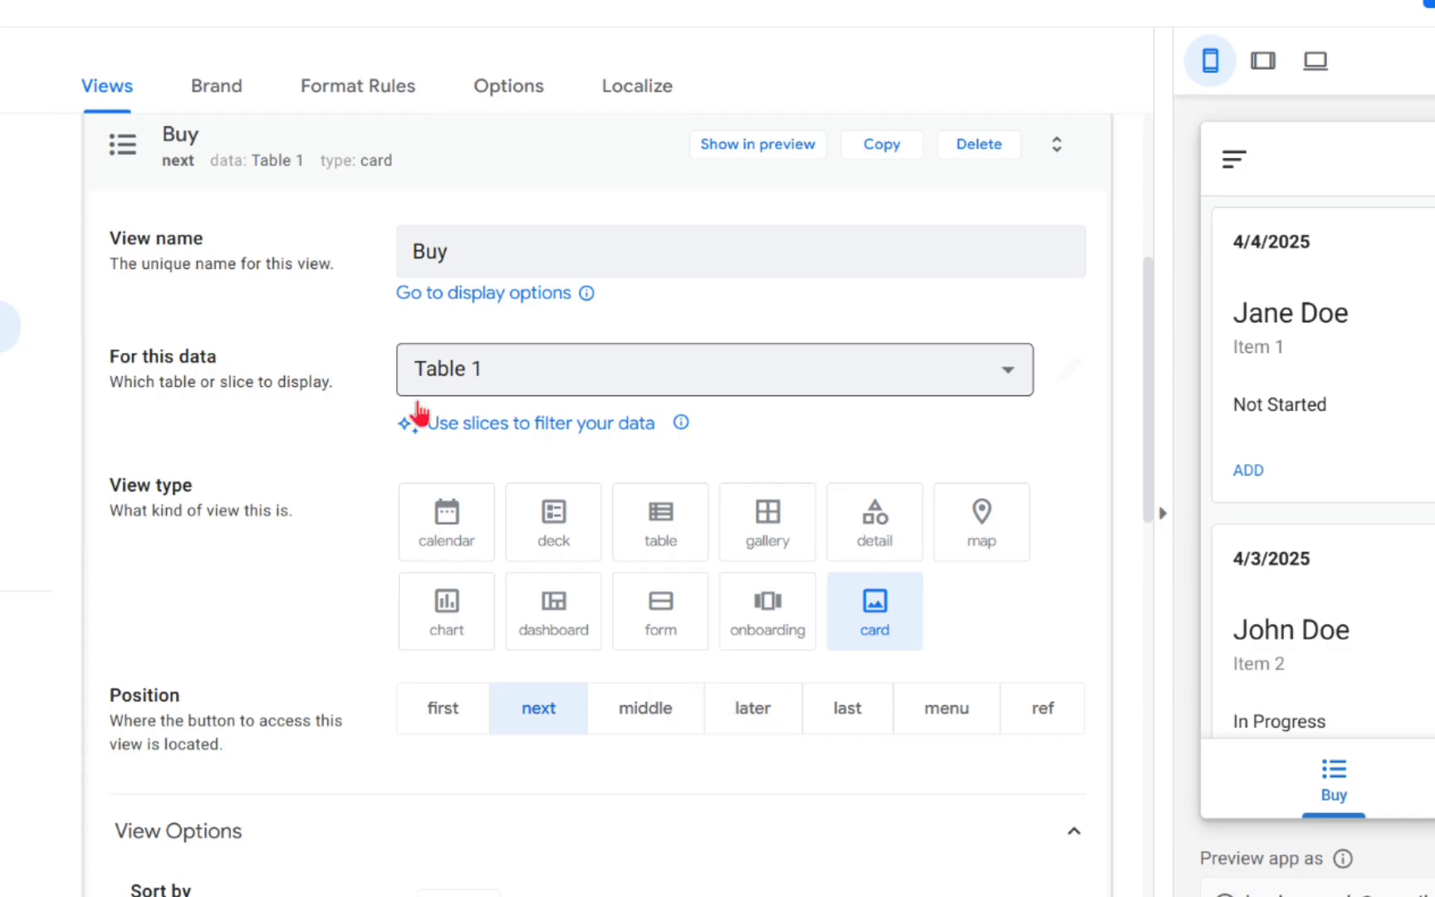
pyautogui.click(544, 384)
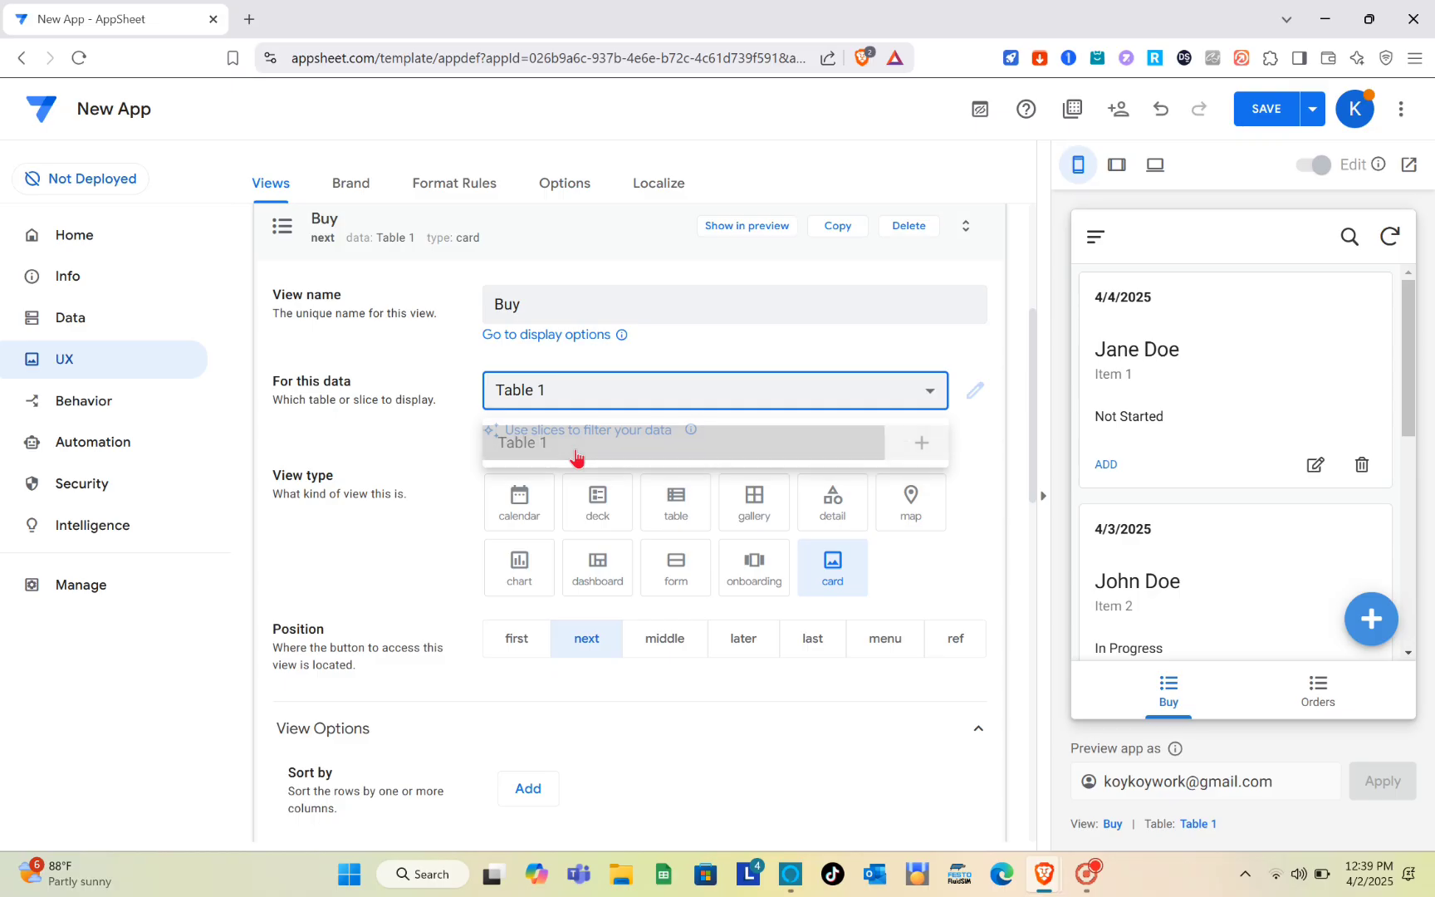
pyautogui.click(577, 455)
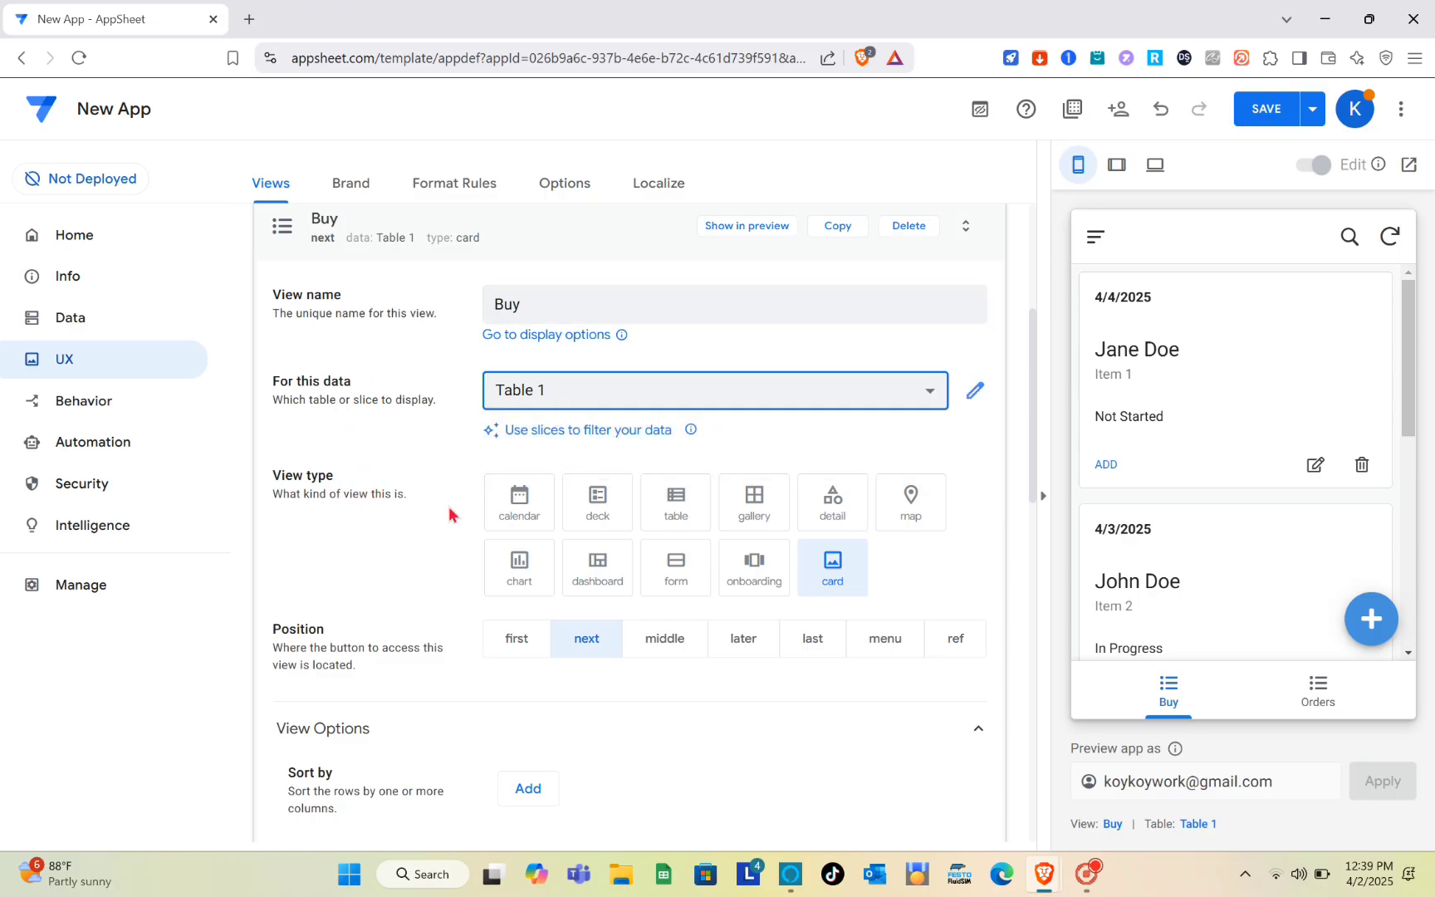
# - Try the calendar, deck, table and card types for the Buy view and settle on gallery
pyautogui.click(530, 508)
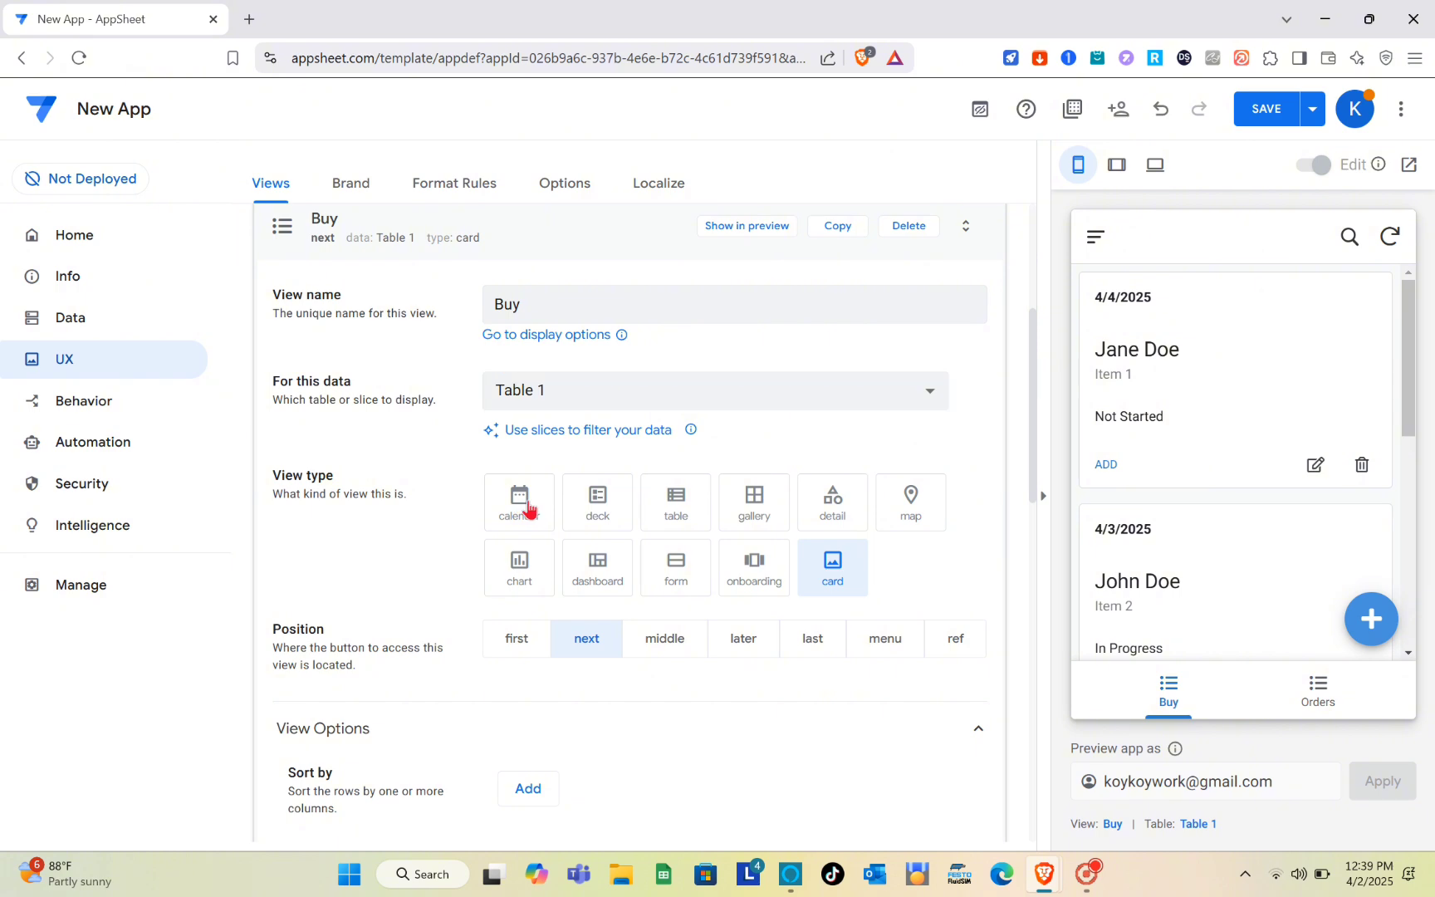
pyautogui.click(615, 513)
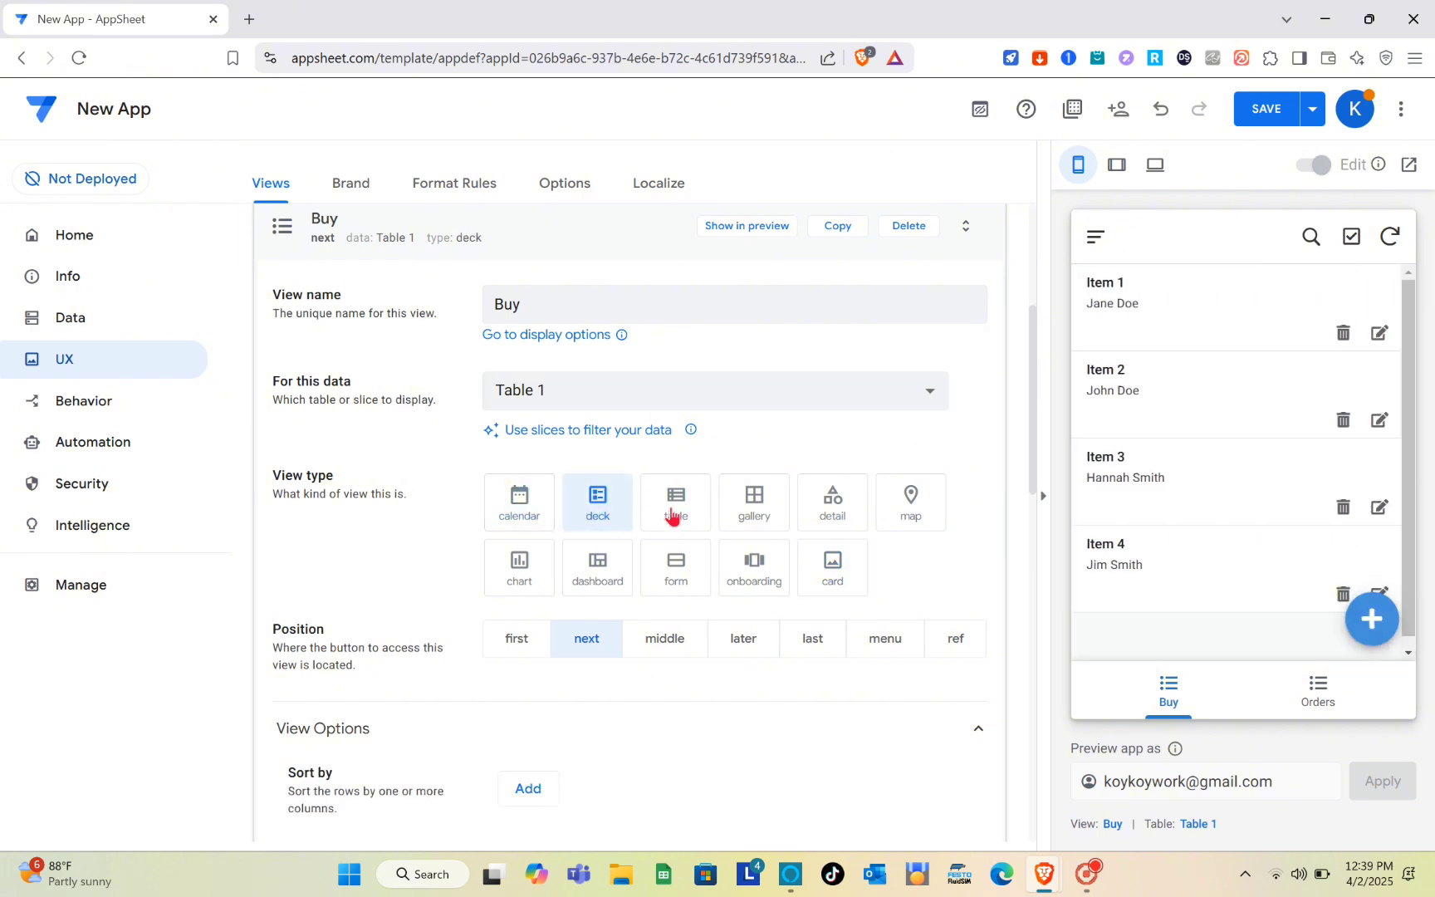
pyautogui.click(673, 517)
pyautogui.click(758, 542)
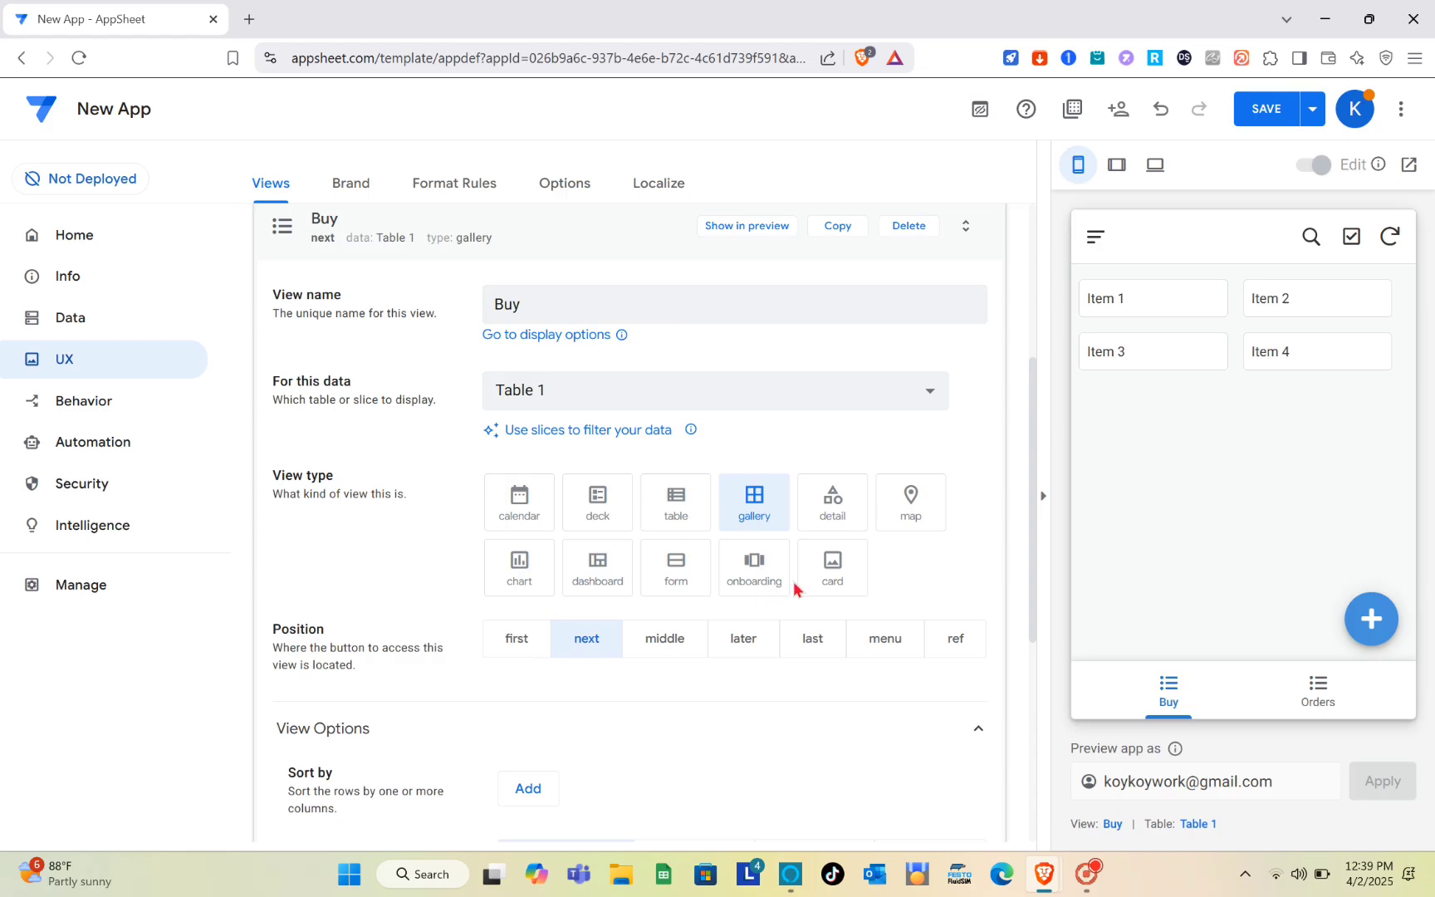
pyautogui.click(861, 627)
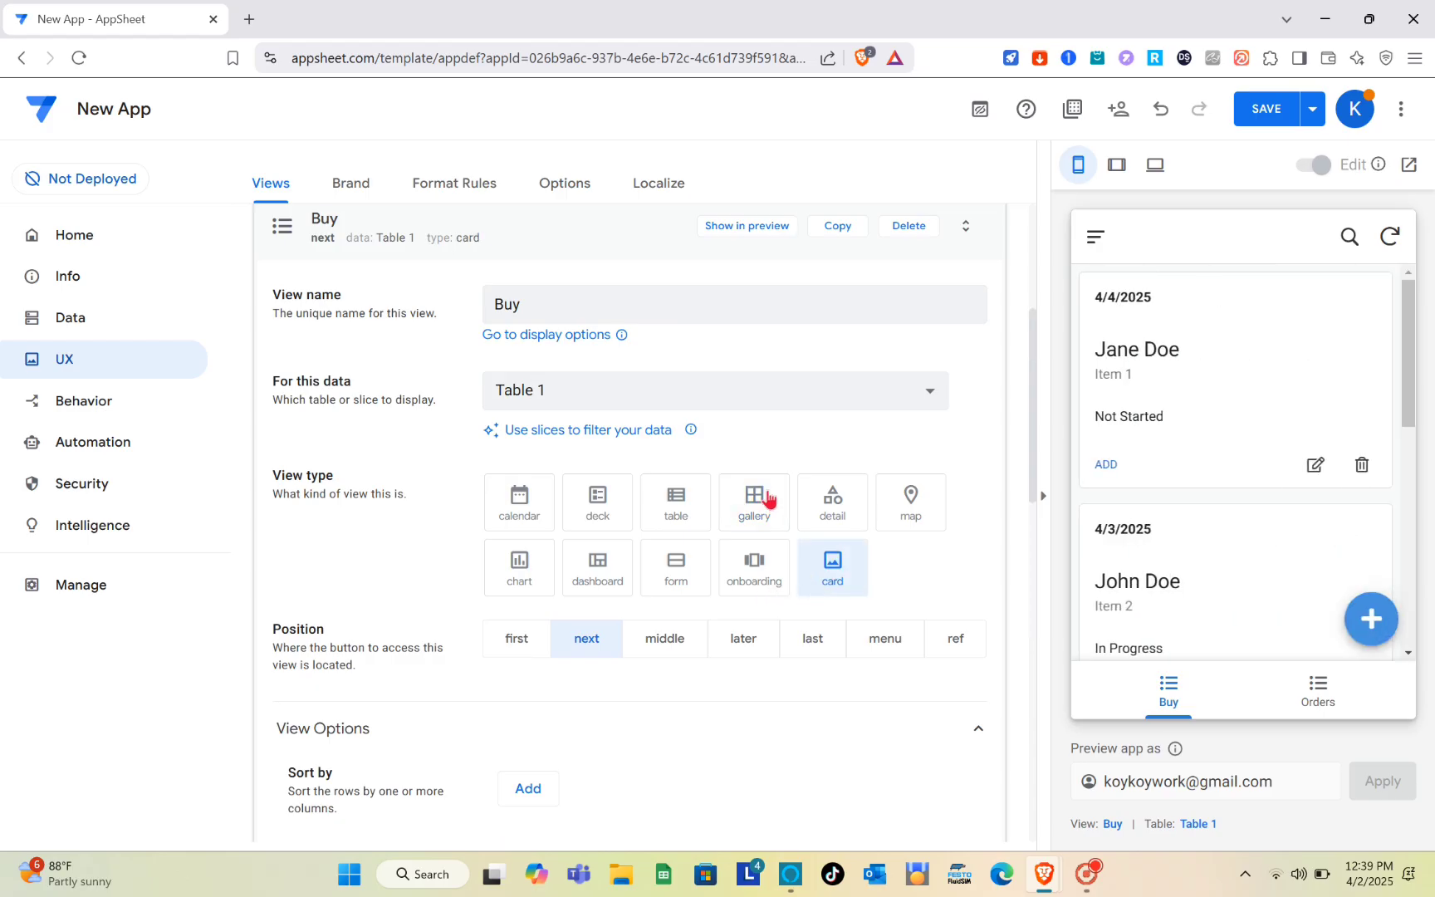
pyautogui.click(770, 499)
# - Try the first, middle, later and menu positions for the Buy view and settle on last
pyautogui.scroll(-2, 370, 420)
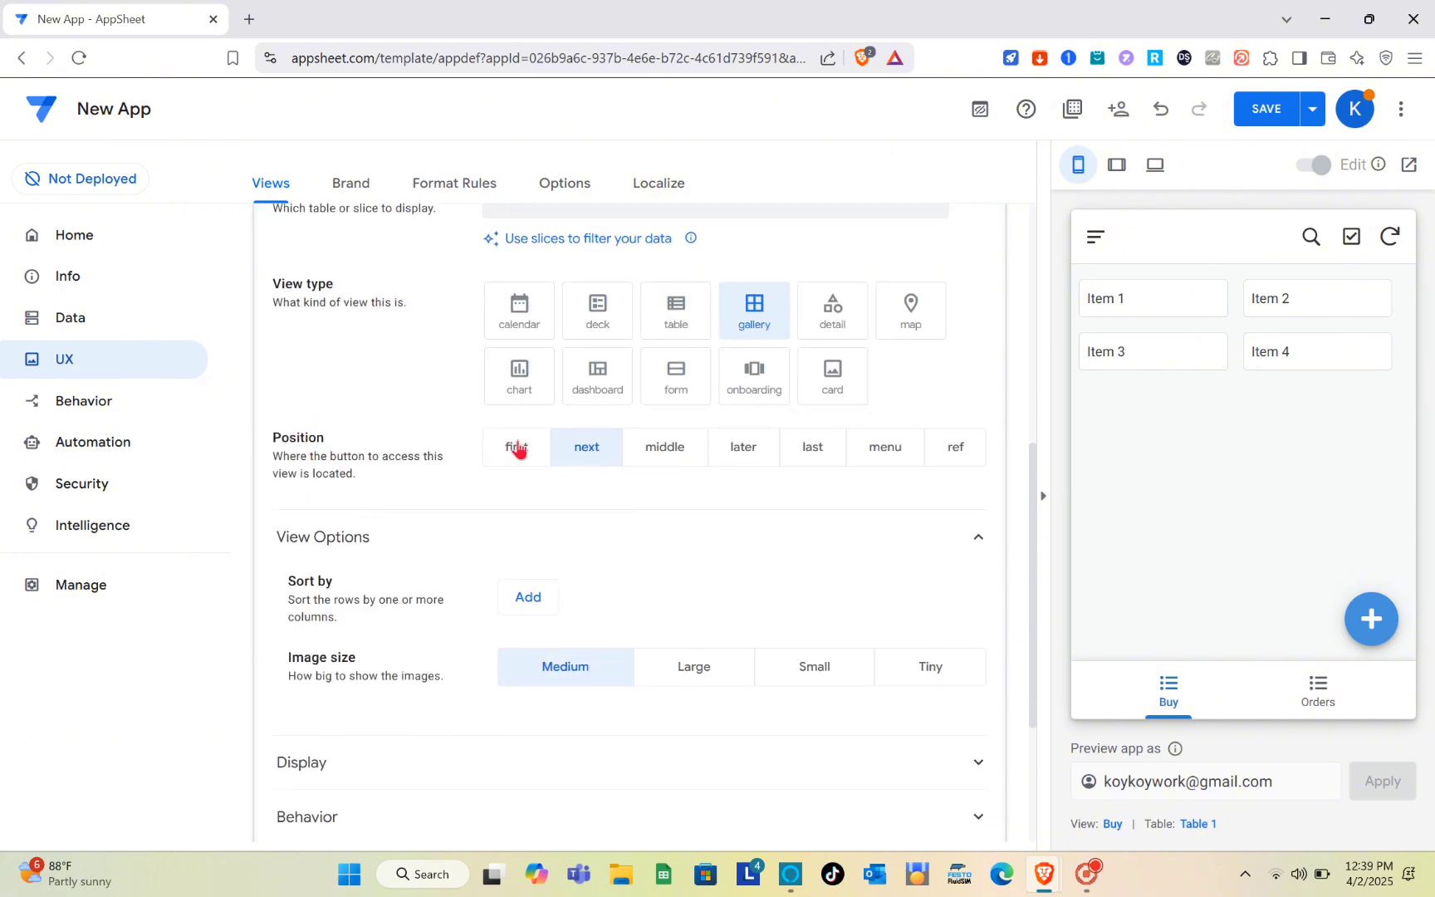
pyautogui.click(518, 450)
pyautogui.click(670, 454)
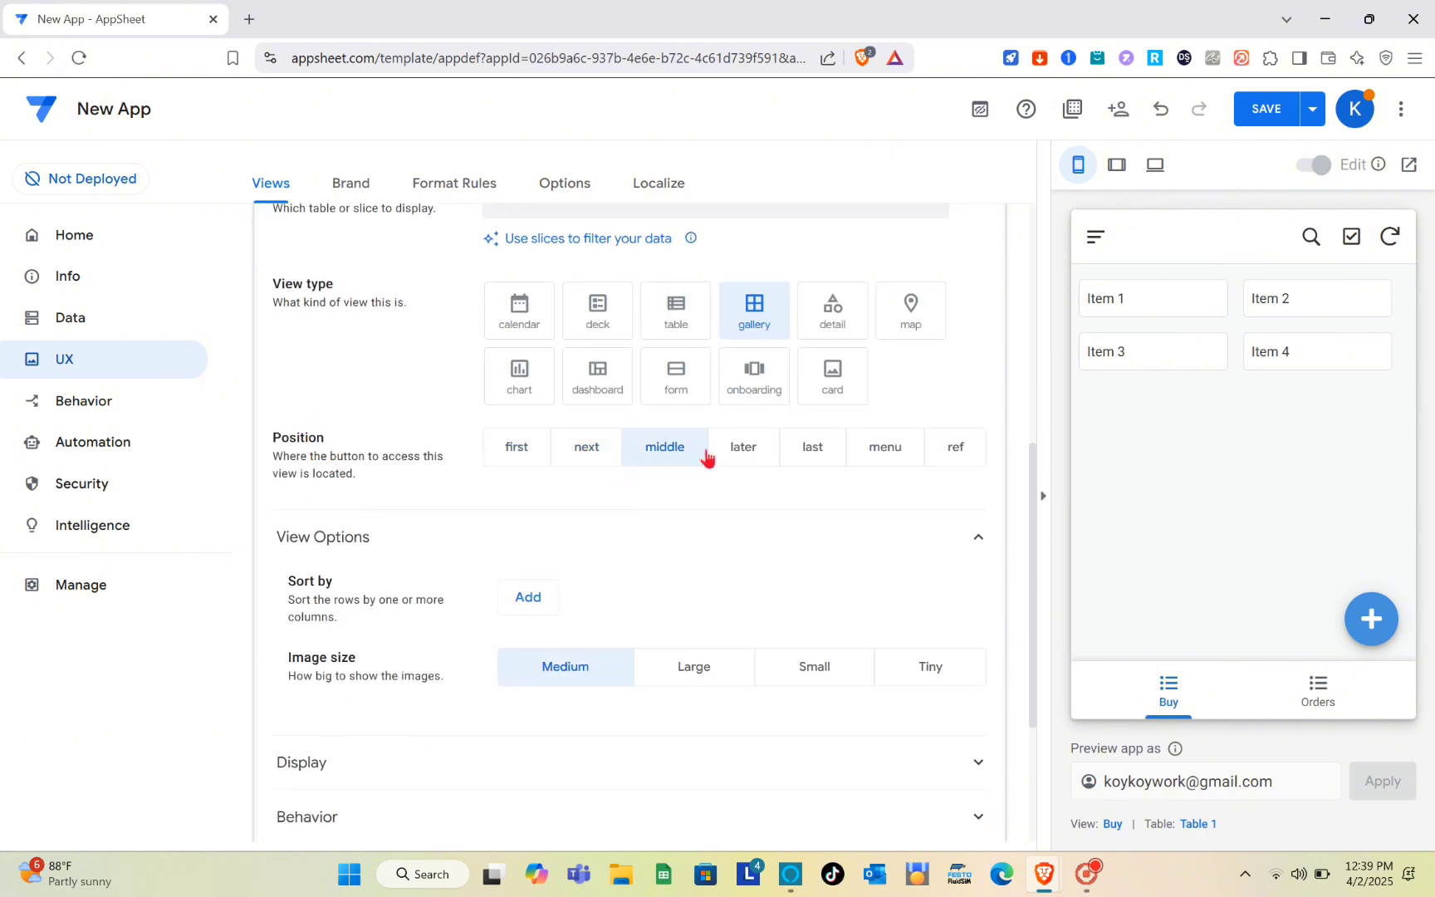
pyautogui.click(758, 455)
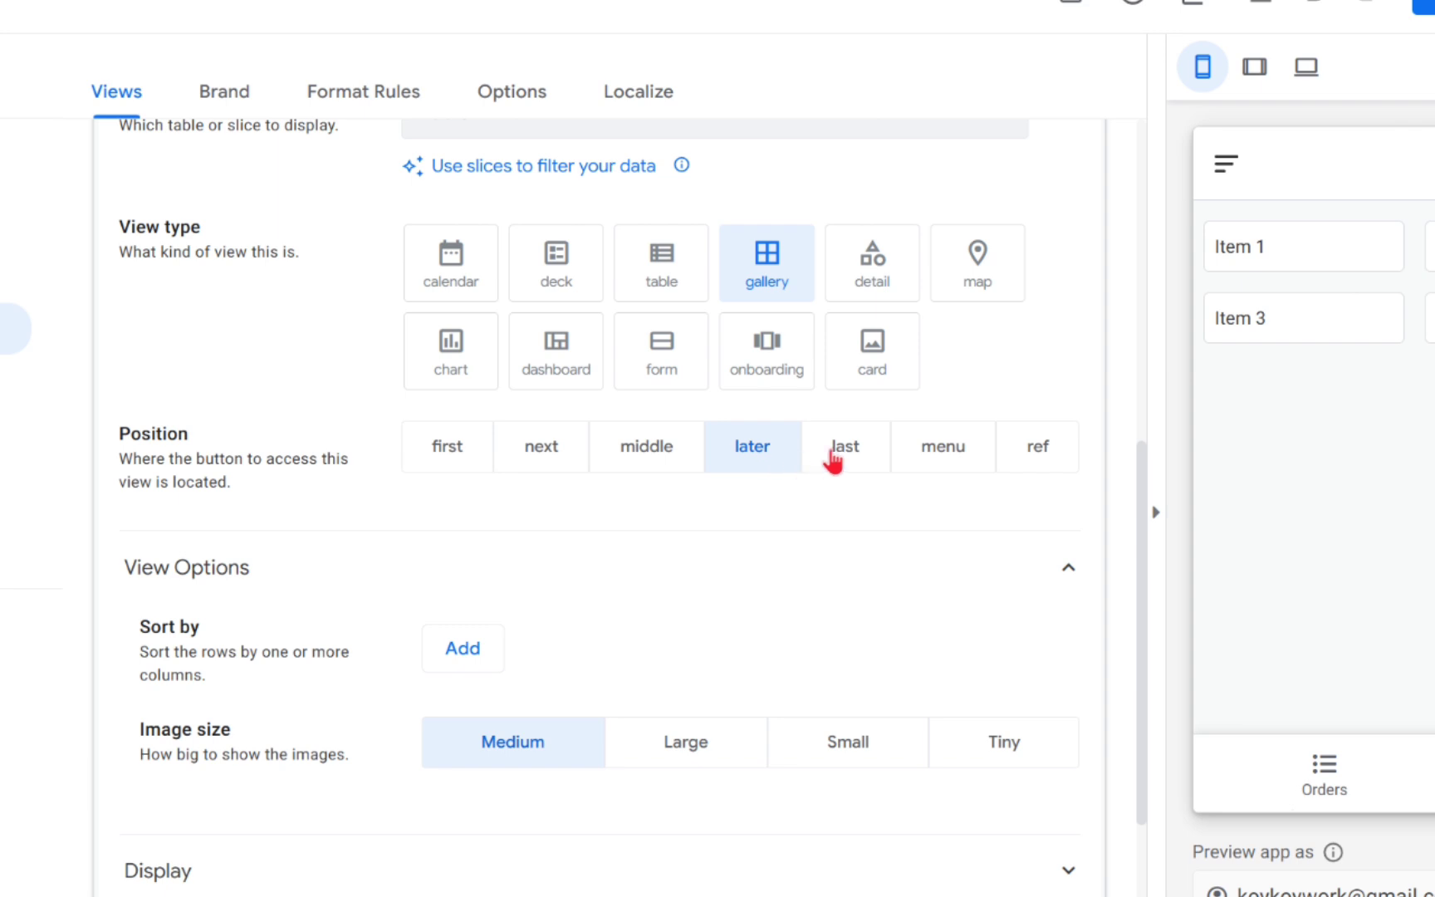
pyautogui.click(843, 457)
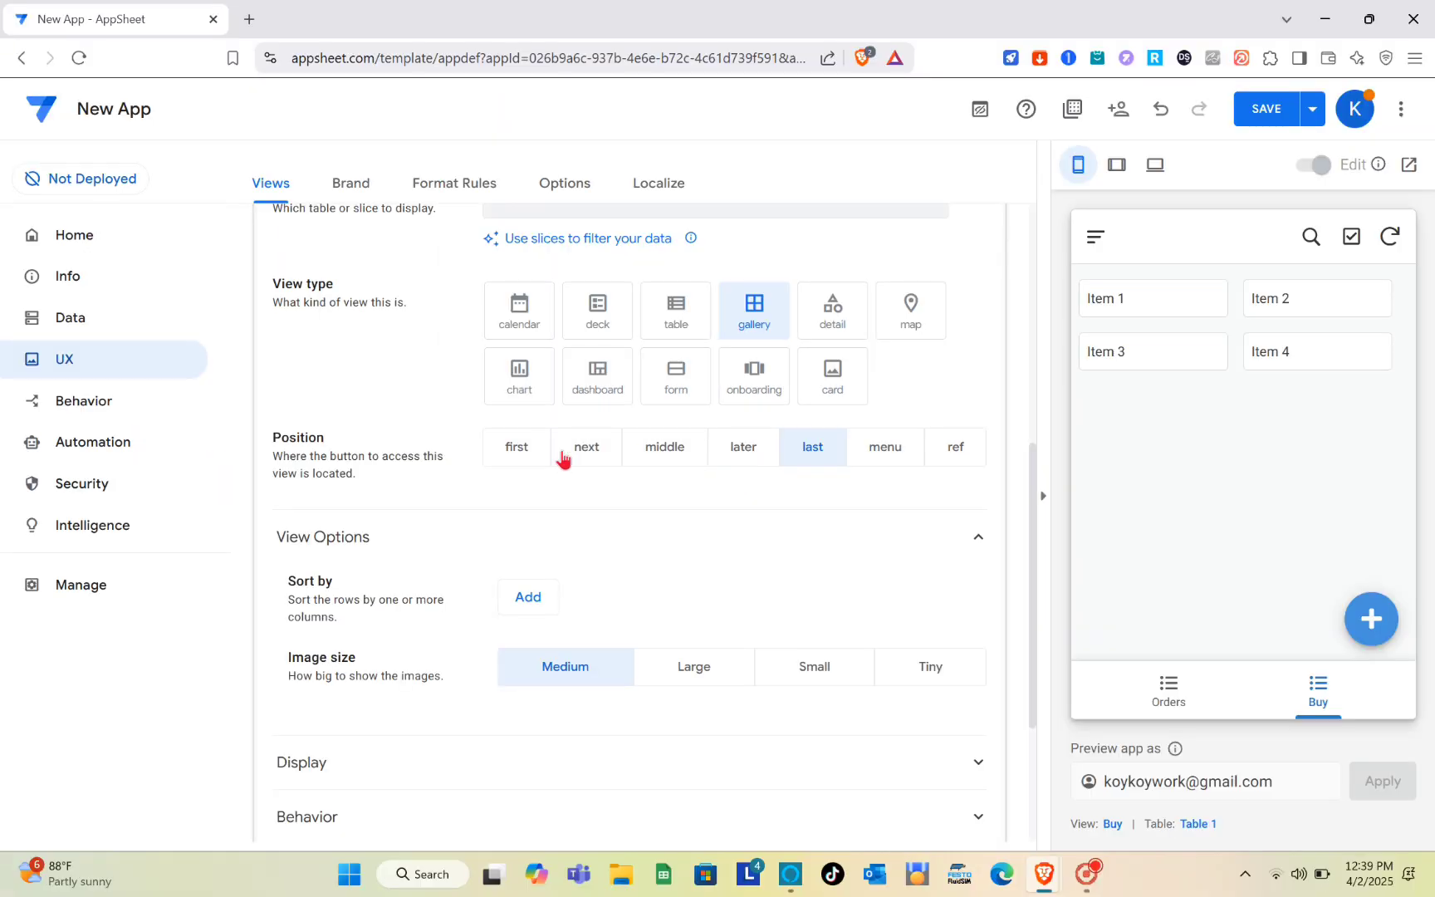
pyautogui.scroll(-2, 561, 457)
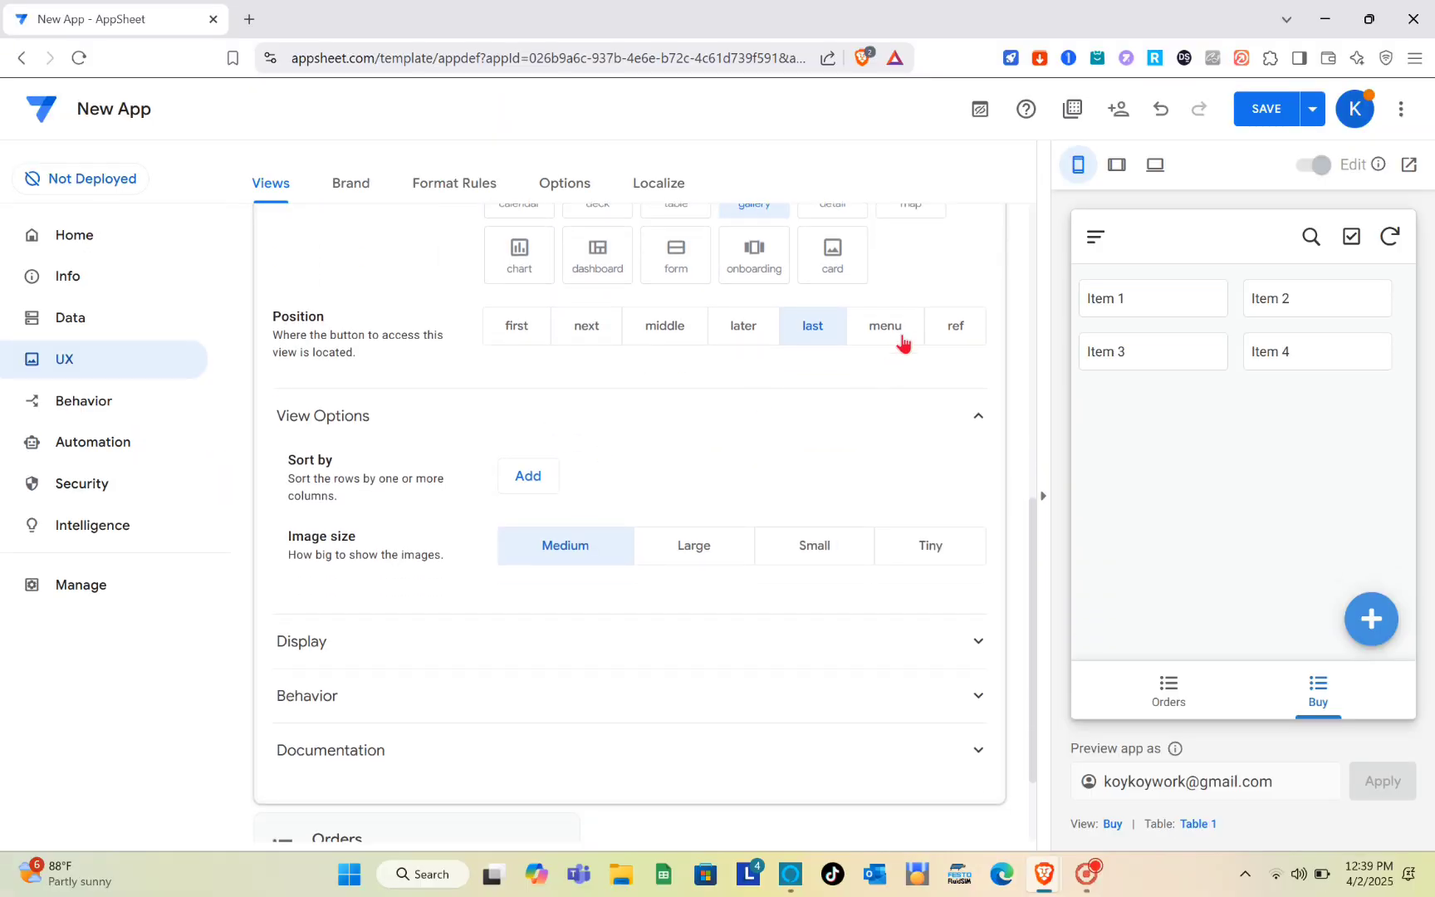
pyautogui.click(886, 327)
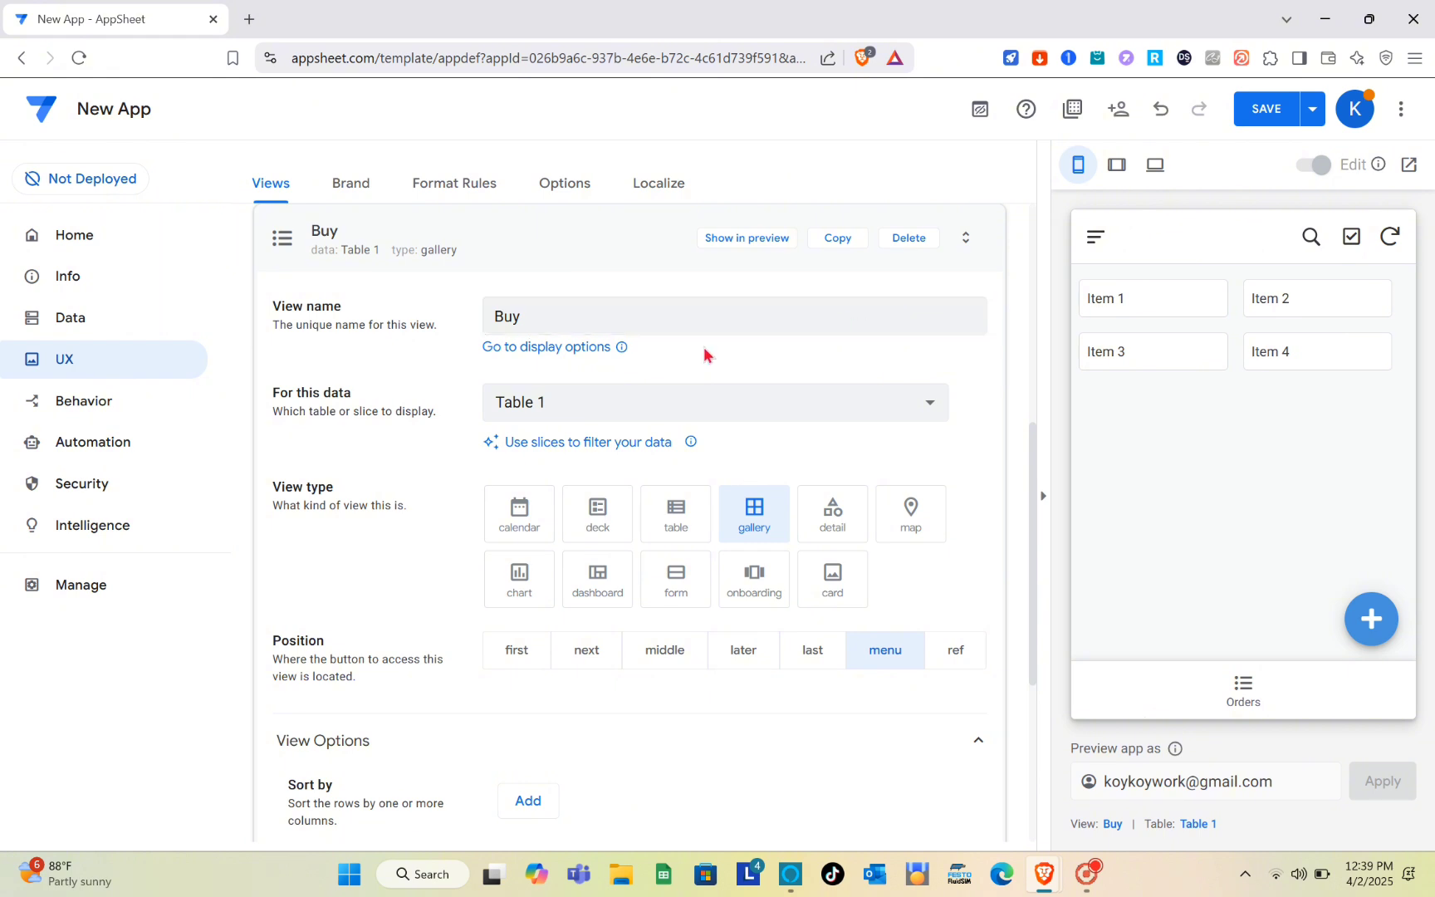
pyautogui.scroll(-2, 745, 432)
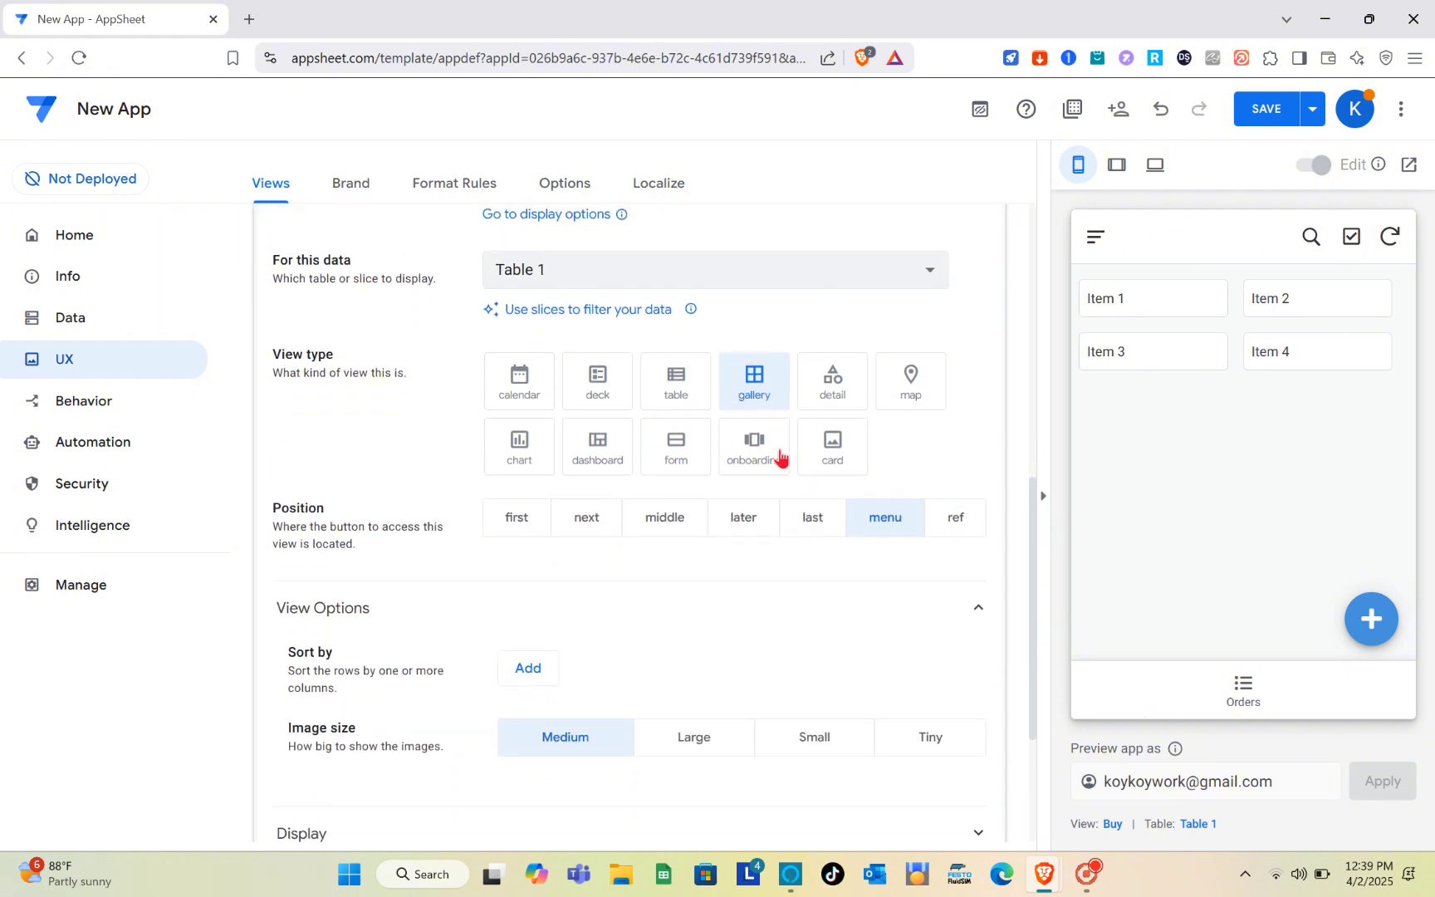
pyautogui.scroll(1, 780, 455)
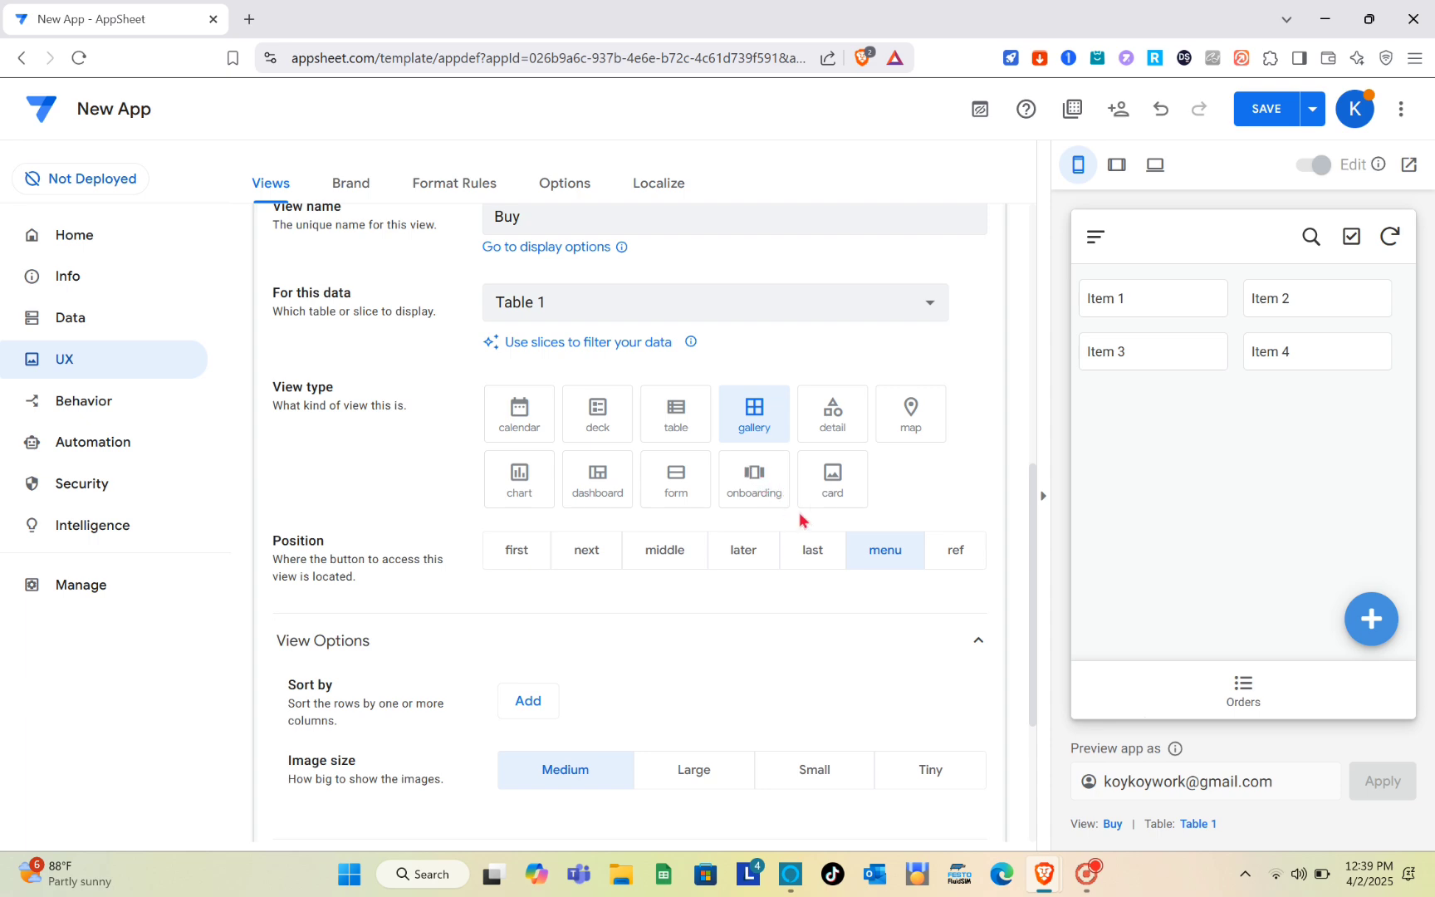
pyautogui.click(811, 549)
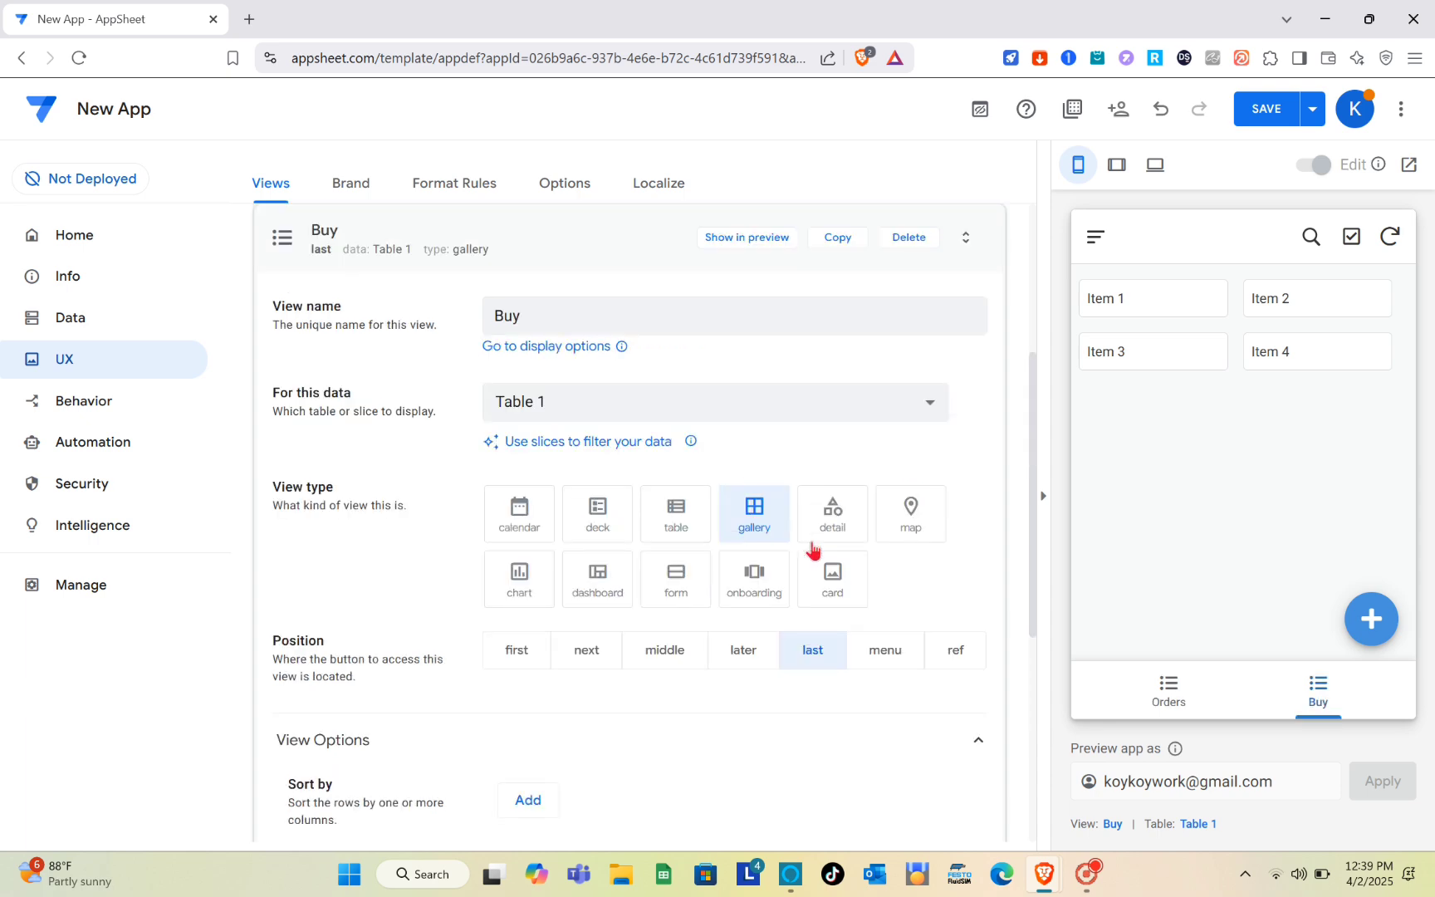
# - Try the large image size for the Buy view and return it to medium
pyautogui.scroll(-3, 410, 644)
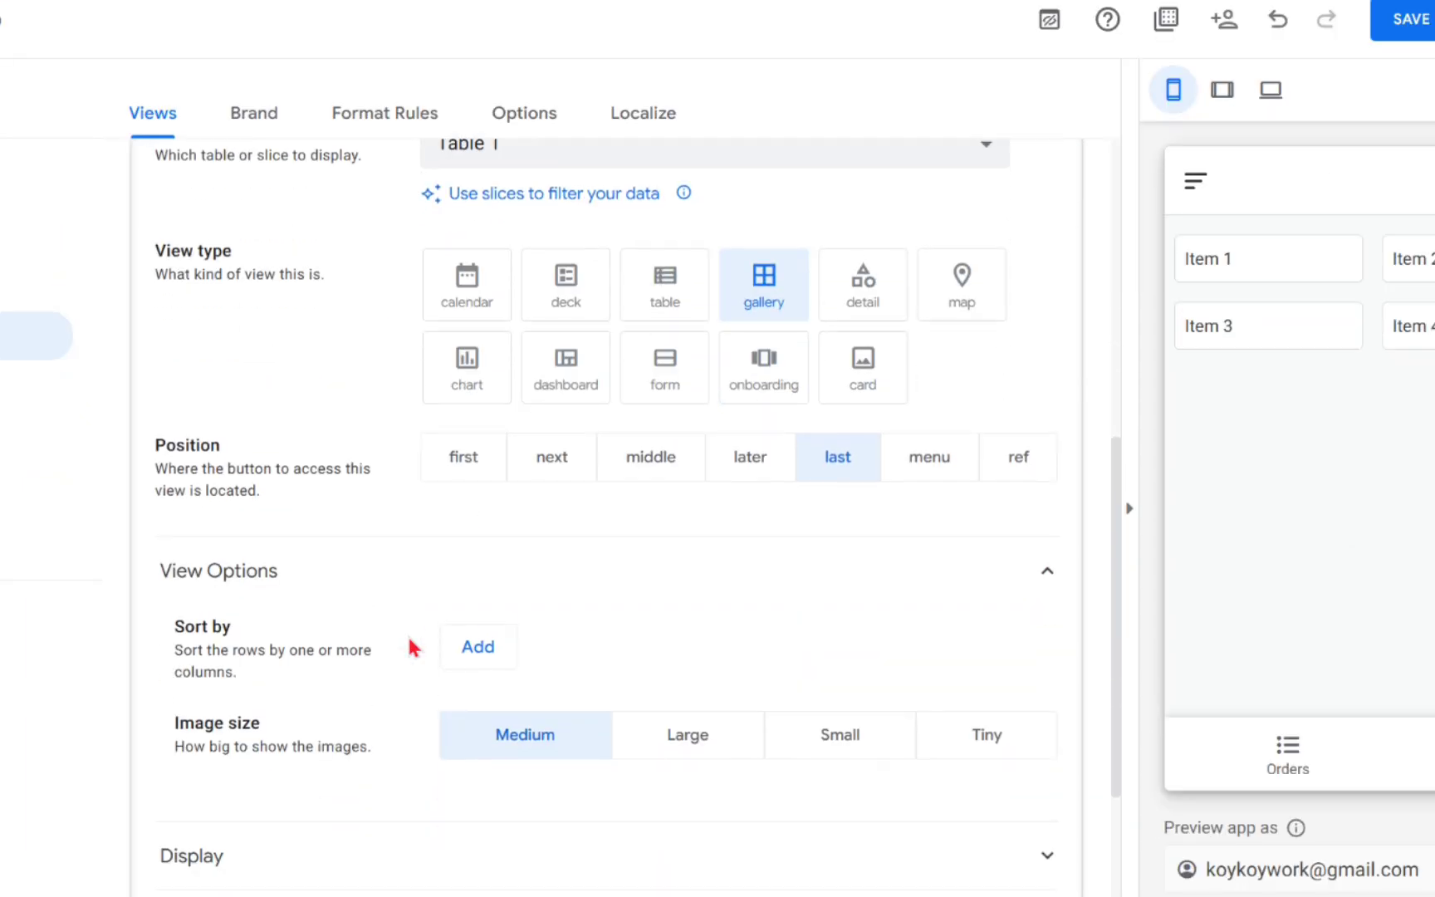
pyautogui.scroll(-3, 250, 631)
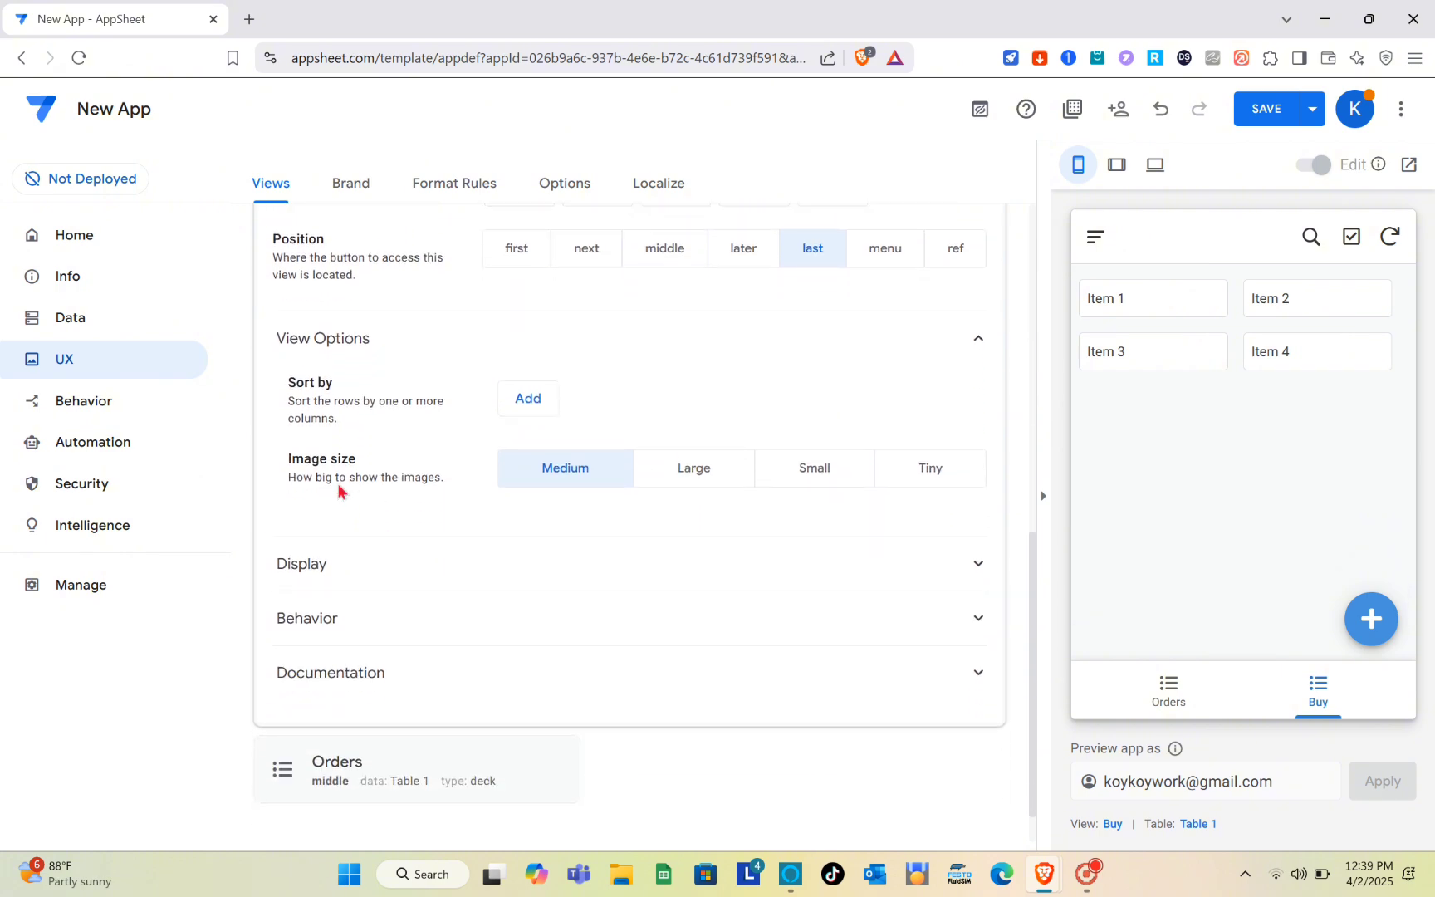
pyautogui.click(716, 474)
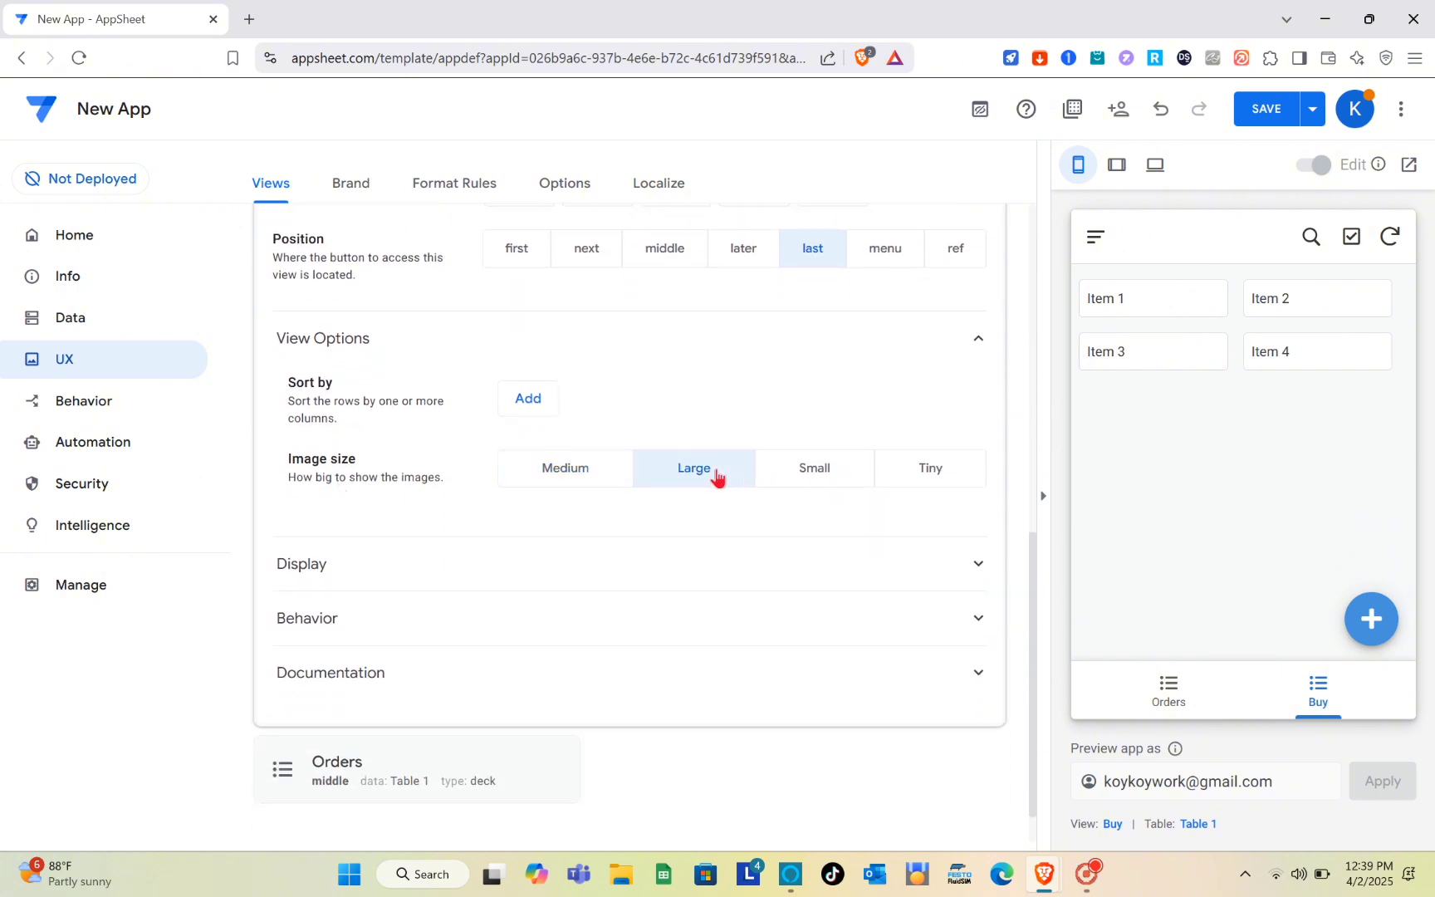
pyautogui.click(593, 471)
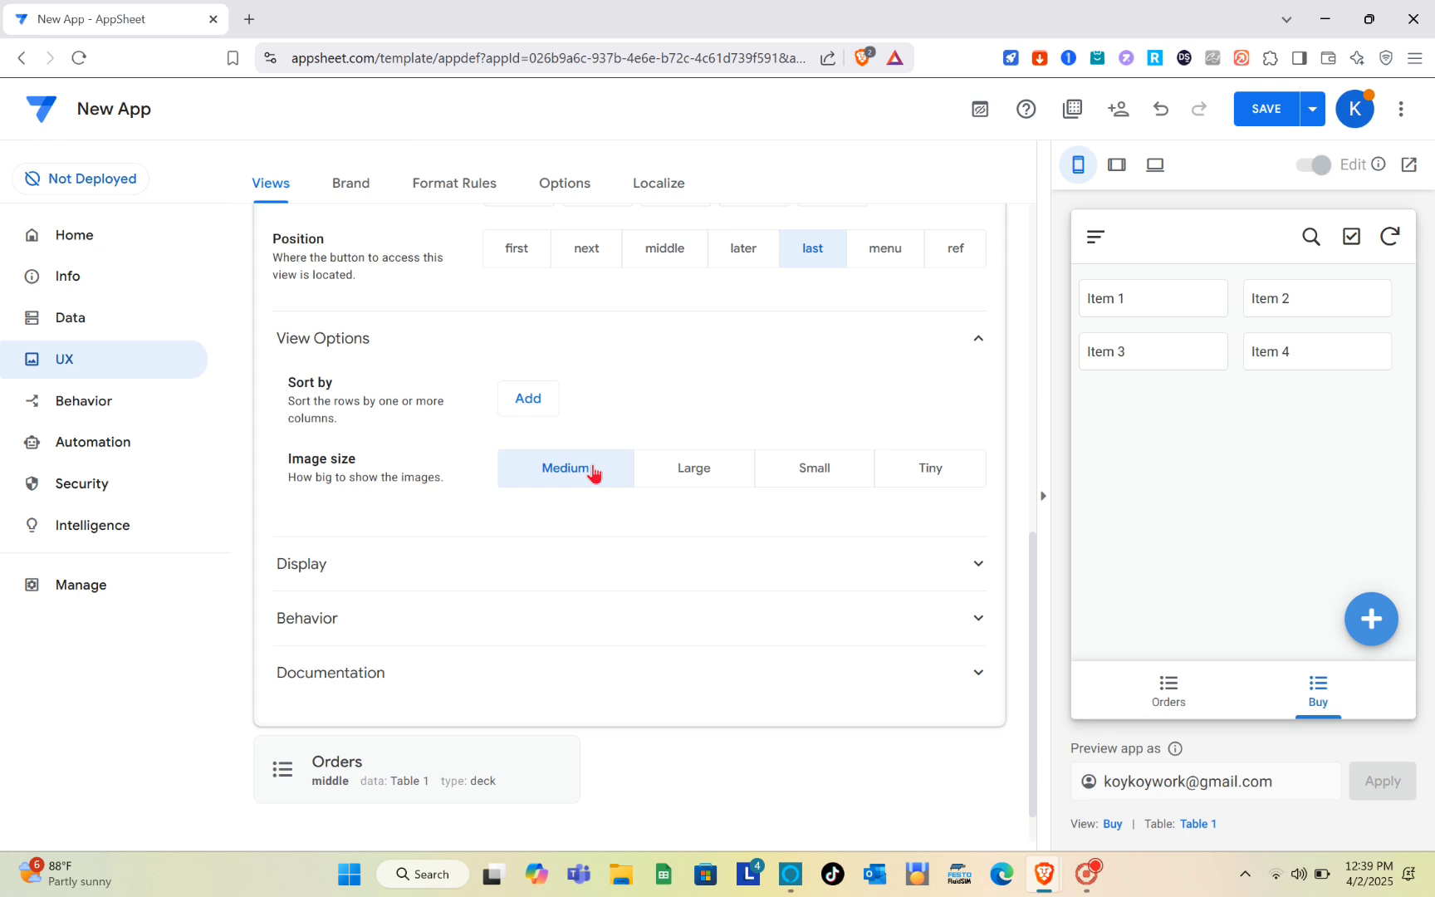
# - Try the heart, check-circle and lightbulb icons for the Buy view and settle on tags
pyautogui.click(958, 568)
pyautogui.scroll(-2, 683, 551)
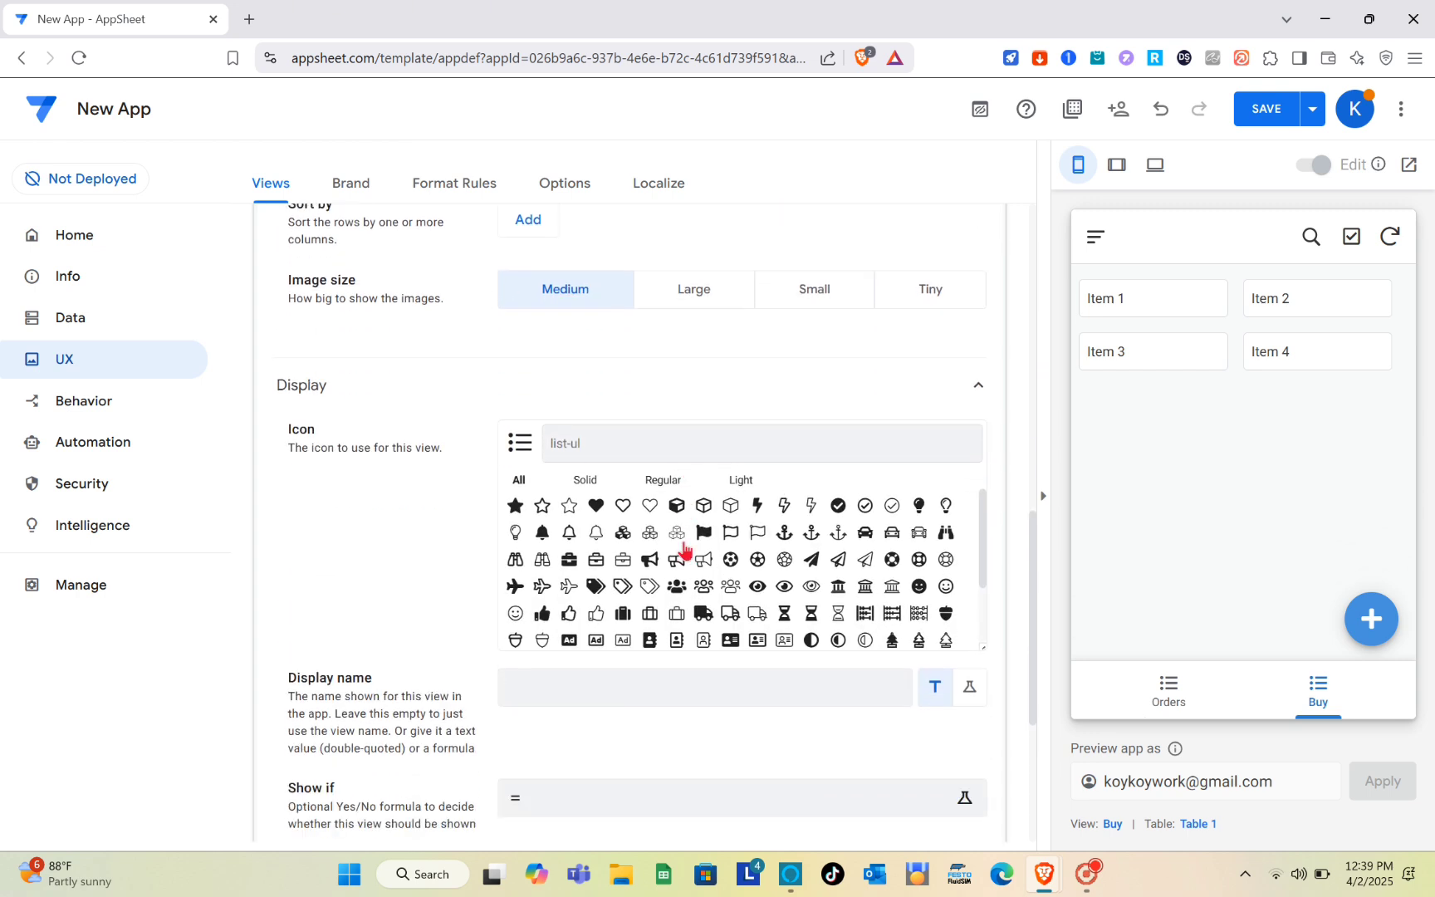
pyautogui.click(651, 495)
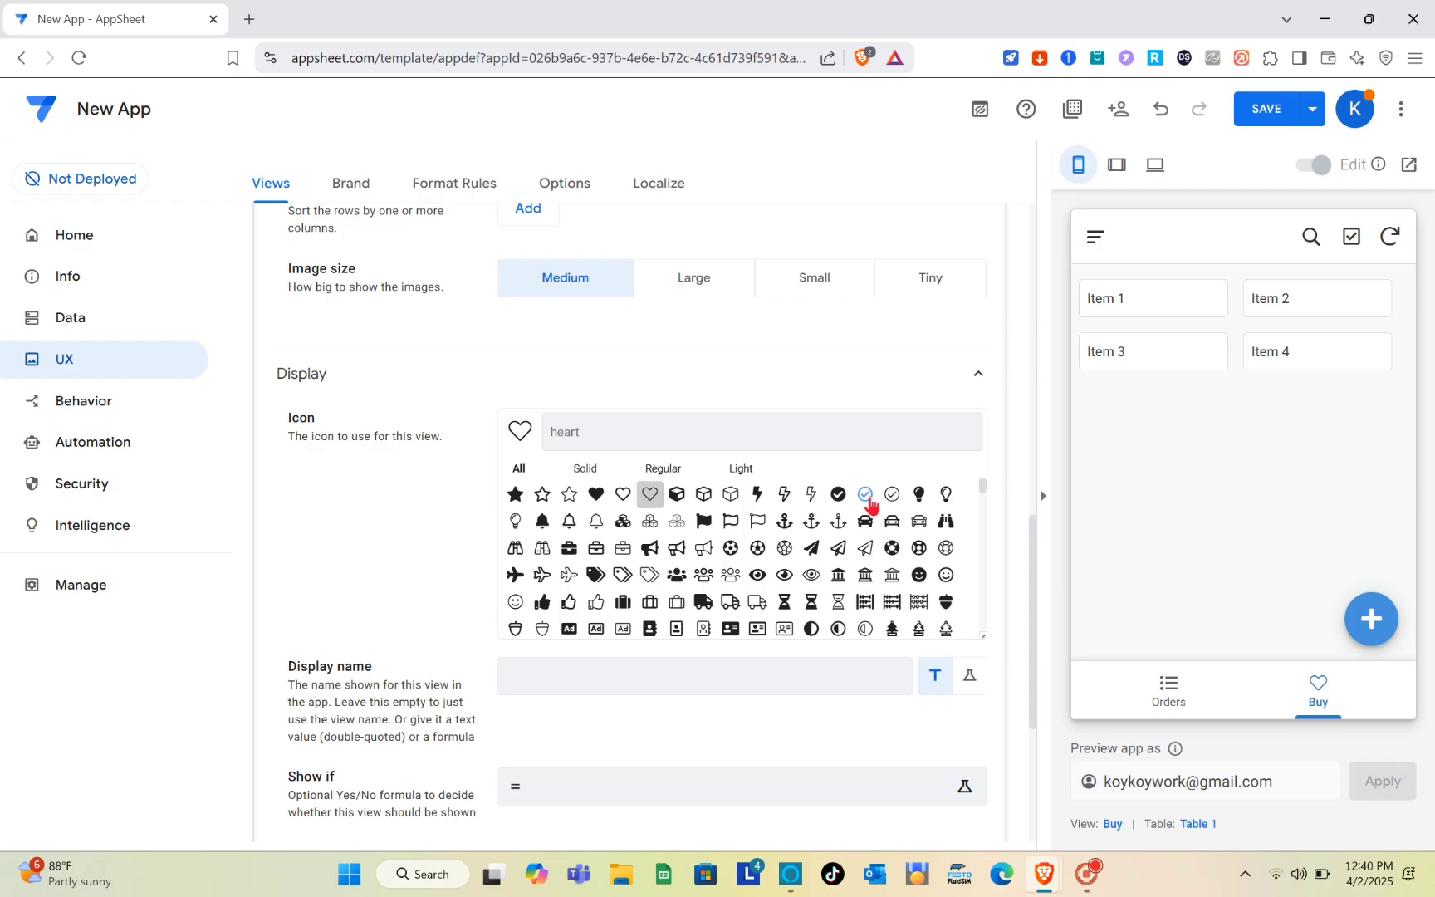
pyautogui.click(950, 382)
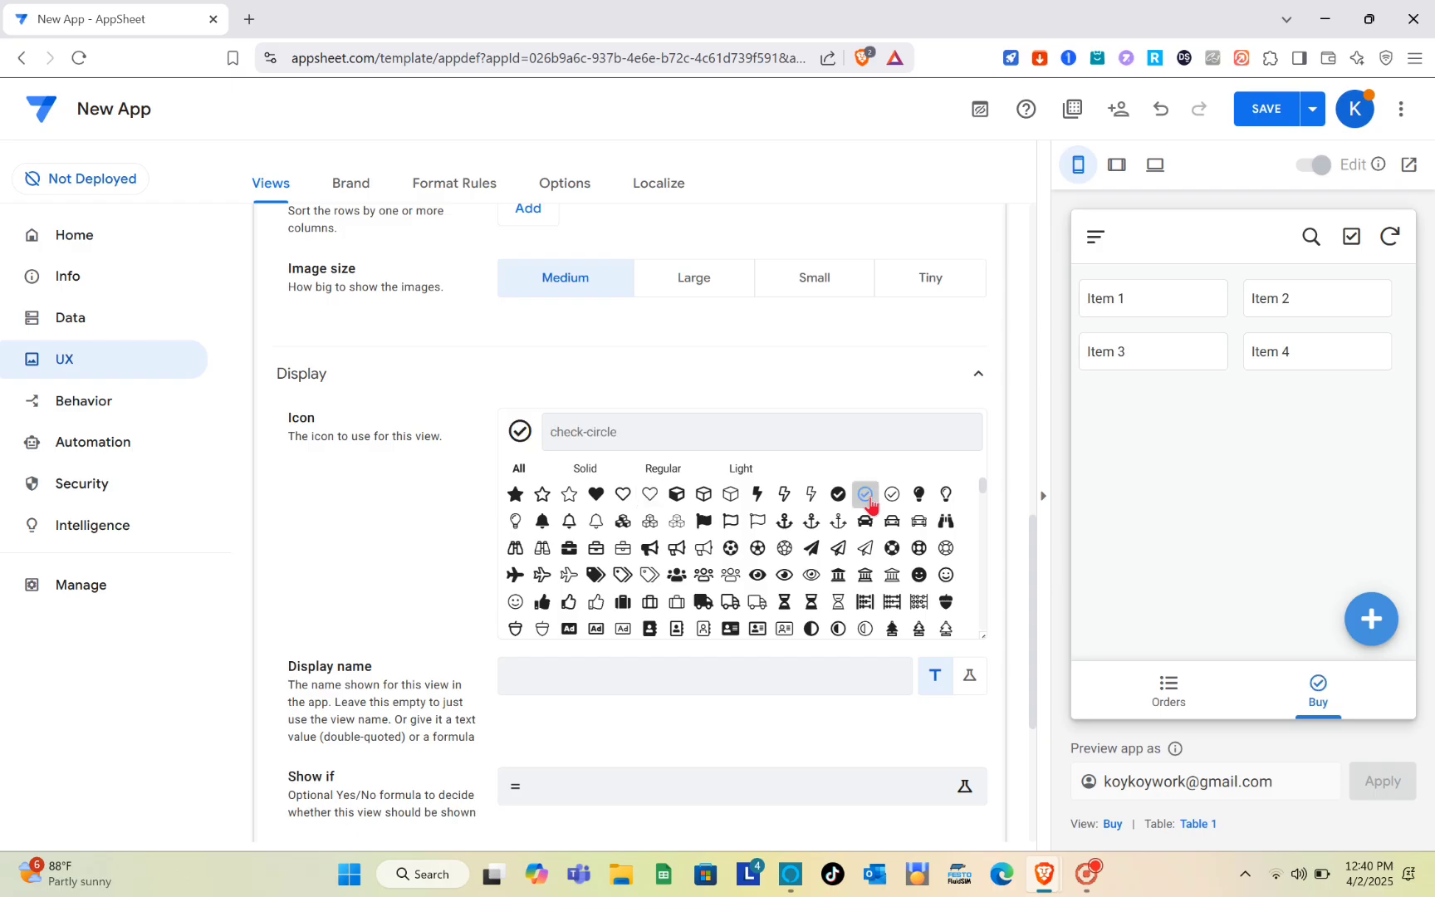
pyautogui.click(946, 495)
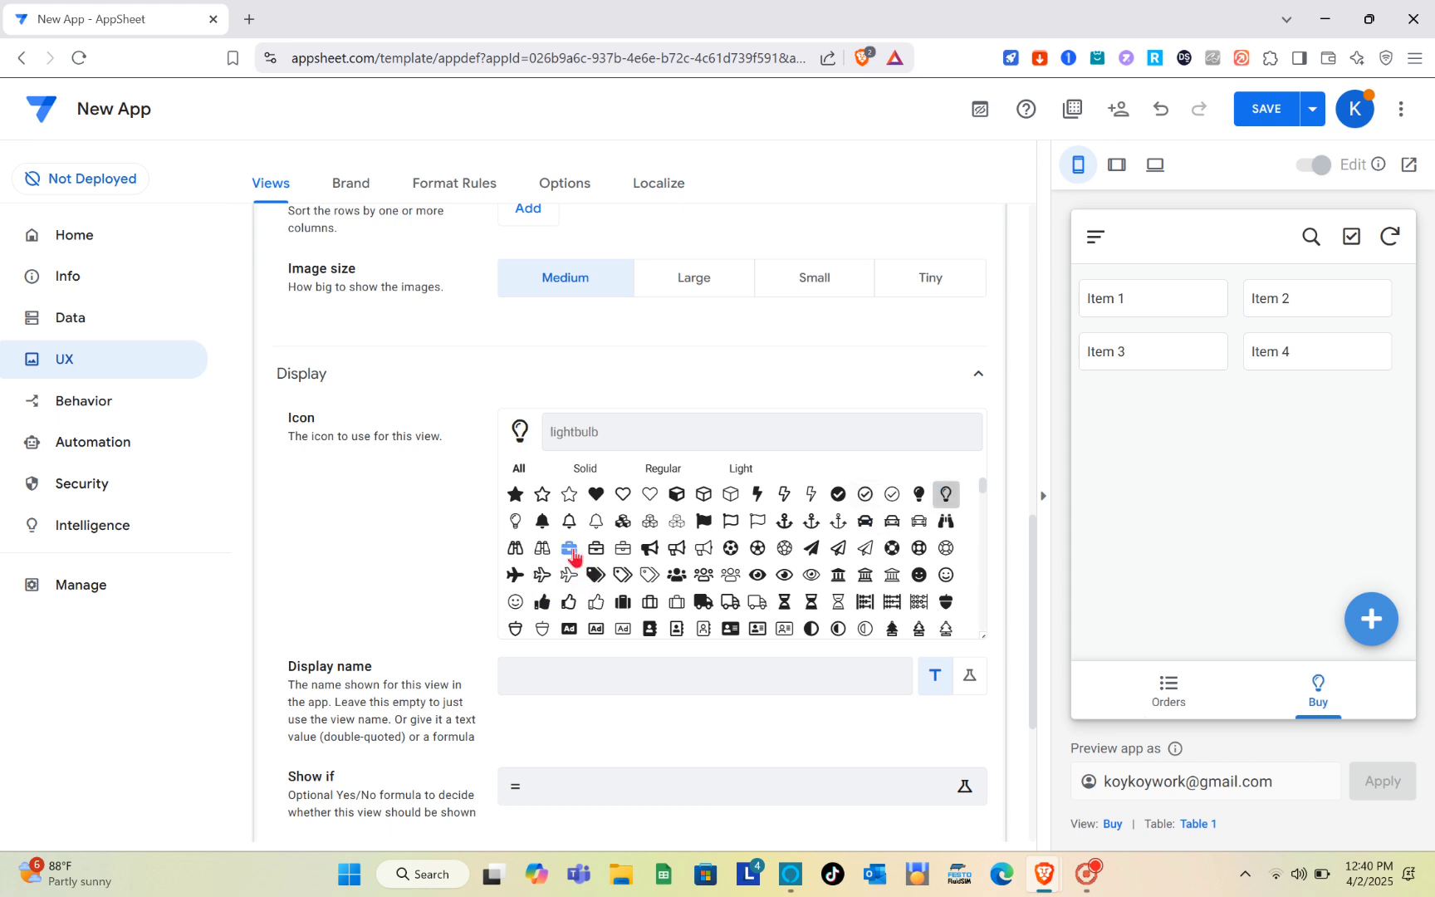
pyautogui.click(595, 575)
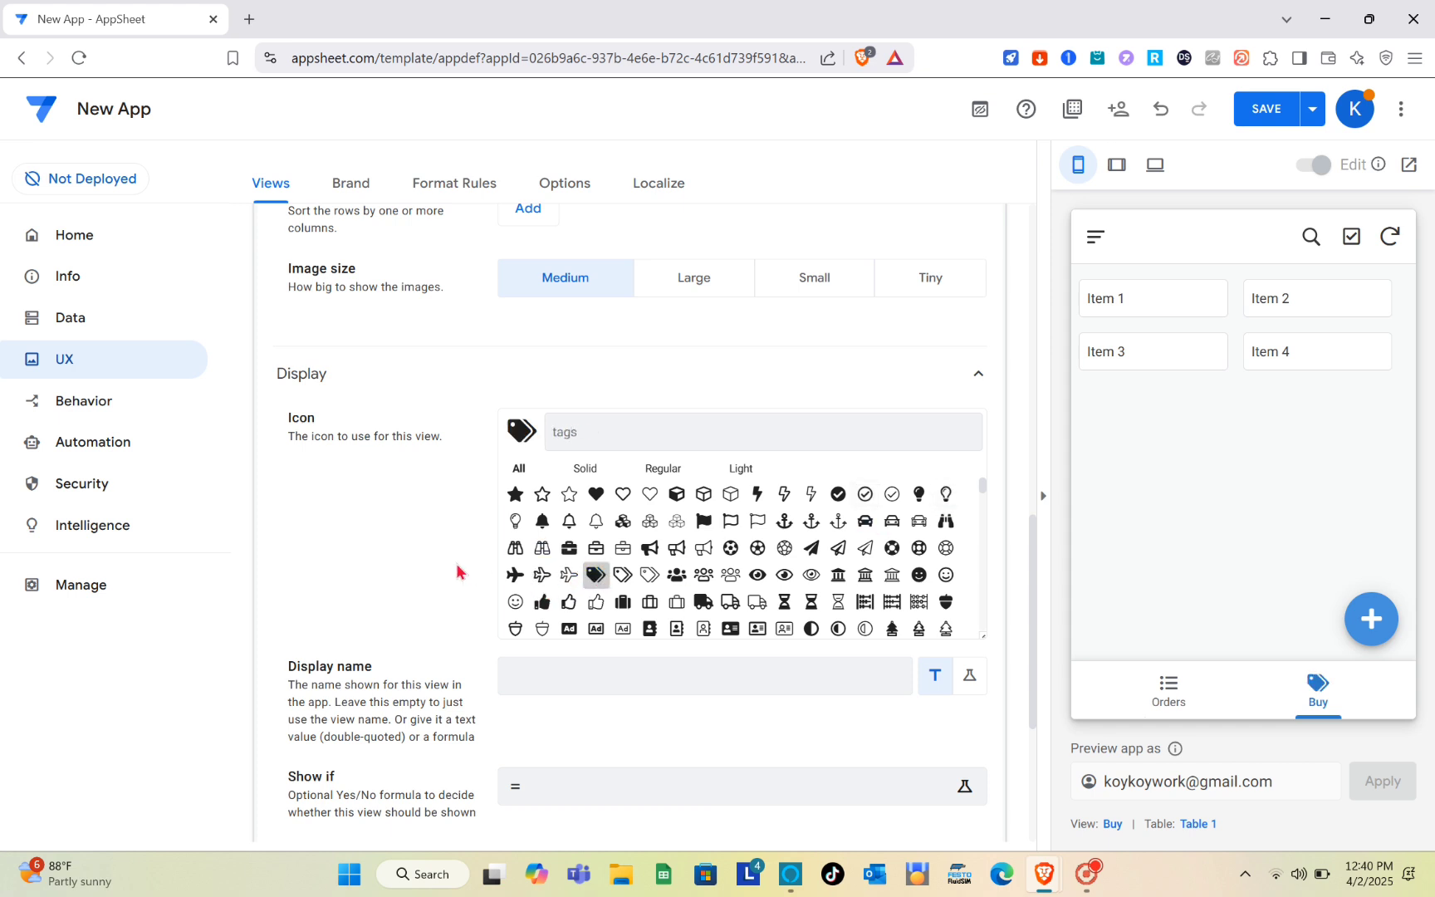
pyautogui.scroll(-2, 457, 571)
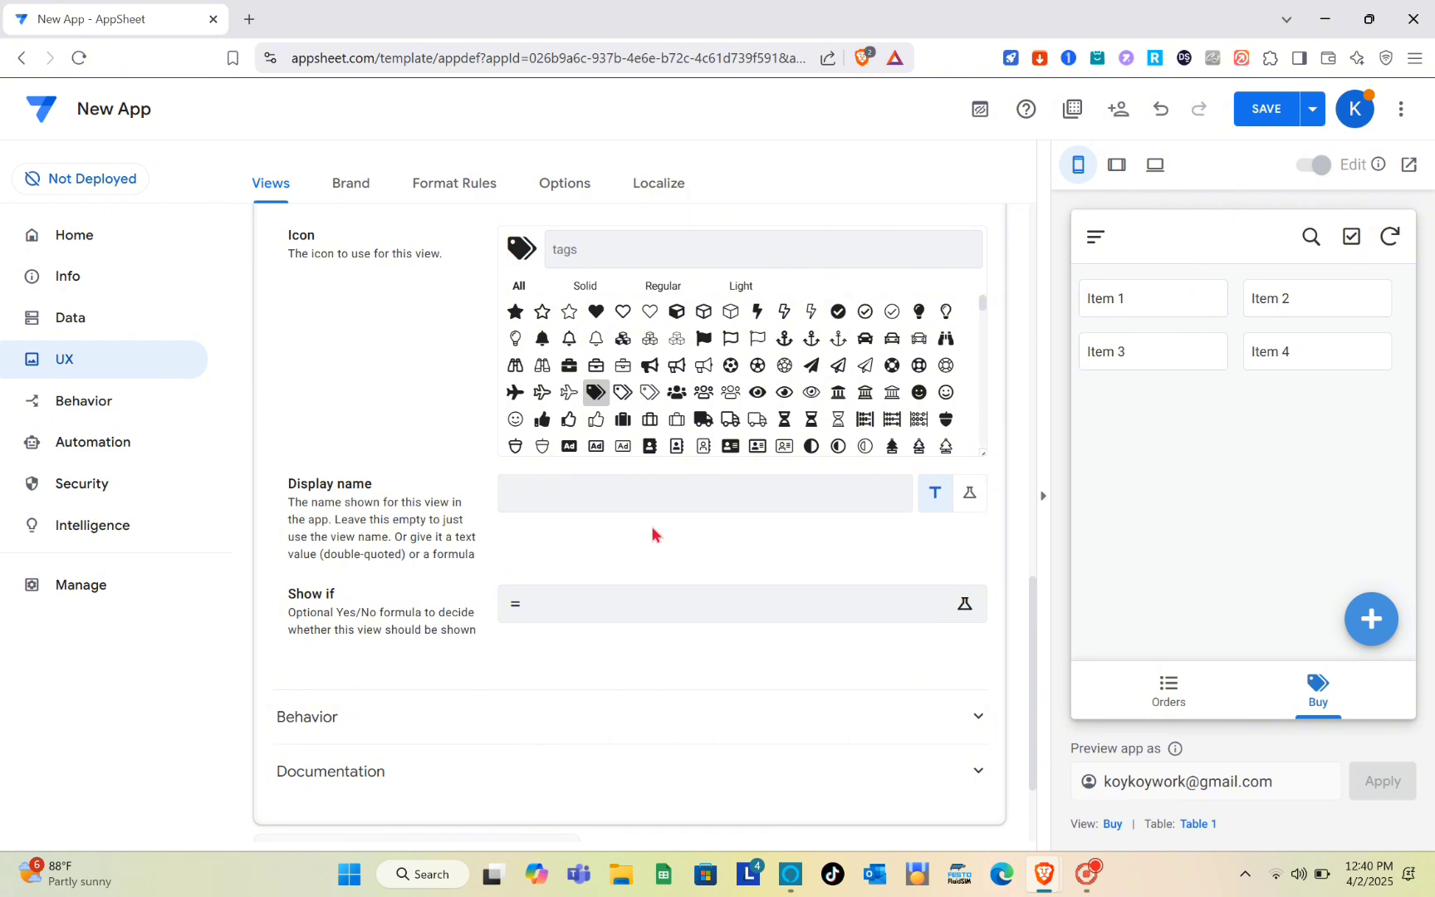
pyautogui.click(623, 501)
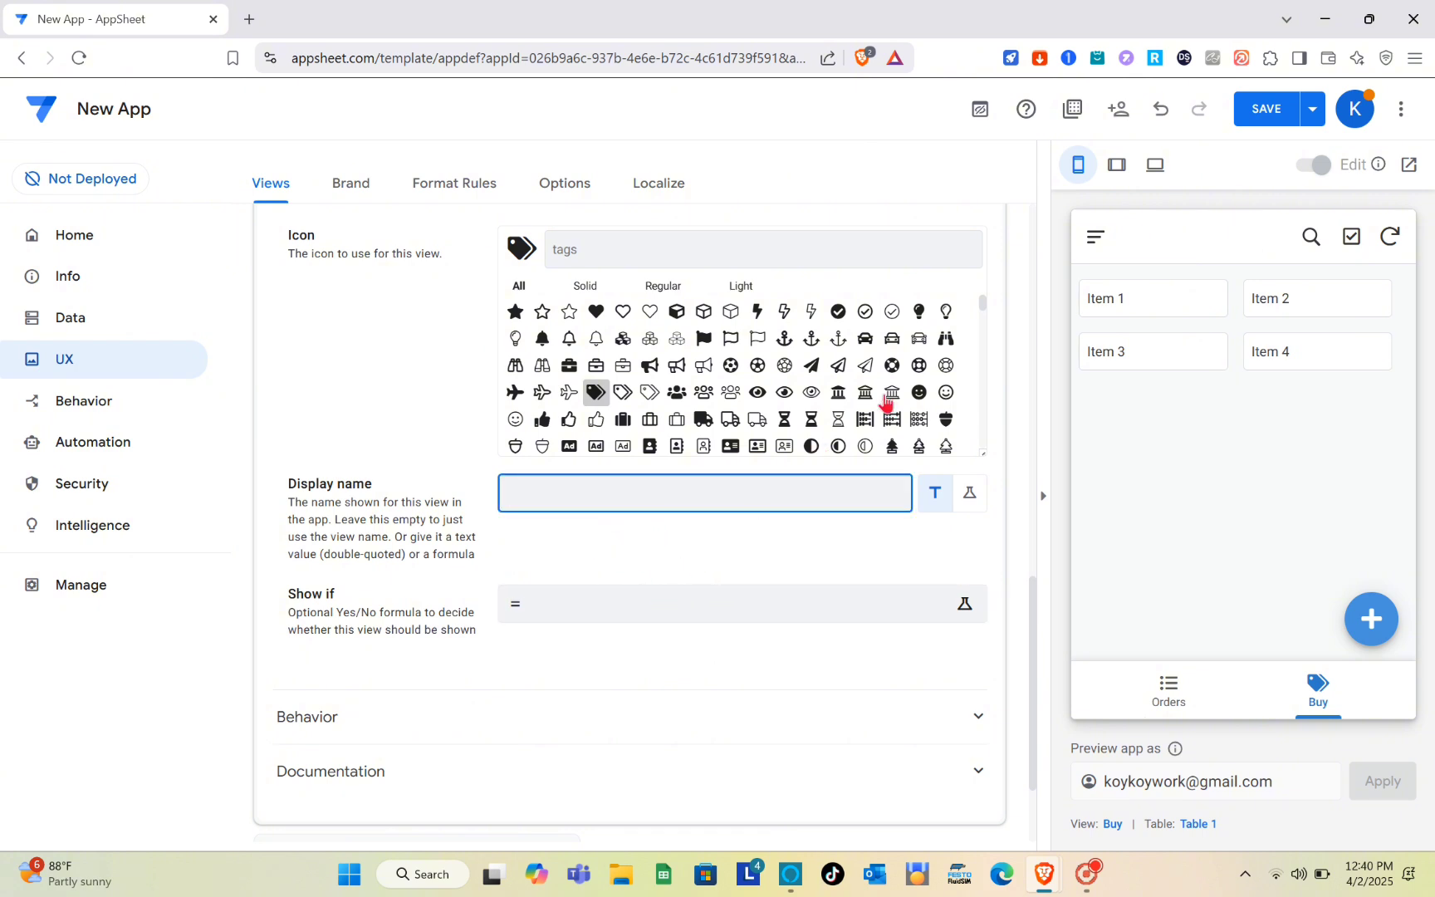
# - Add another view from scratch, keeping its default name
pyautogui.scroll(15, 503, 353)
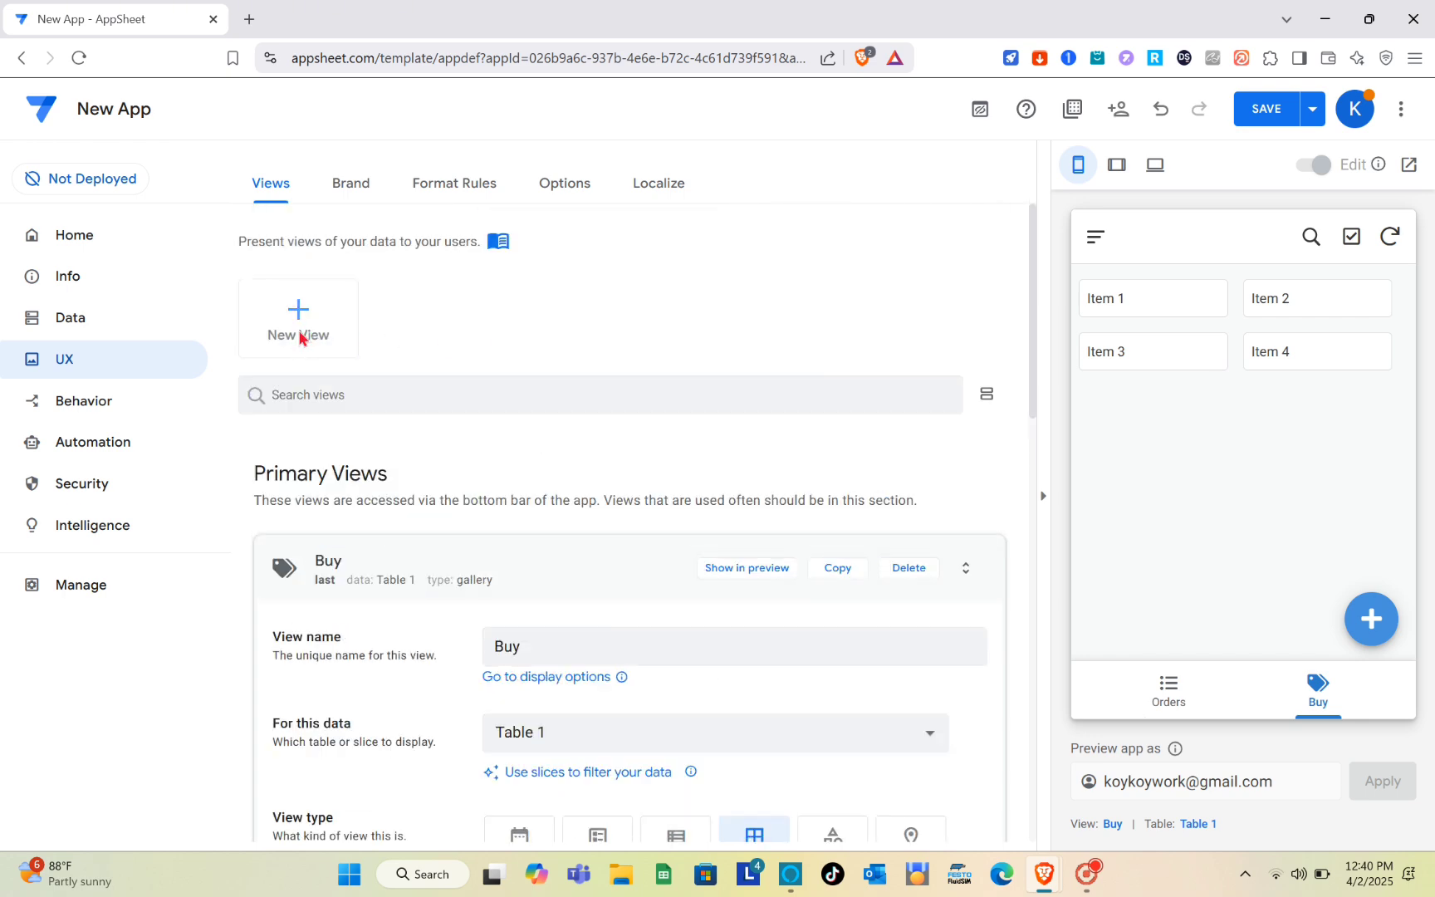
pyautogui.click(302, 335)
pyautogui.click(464, 636)
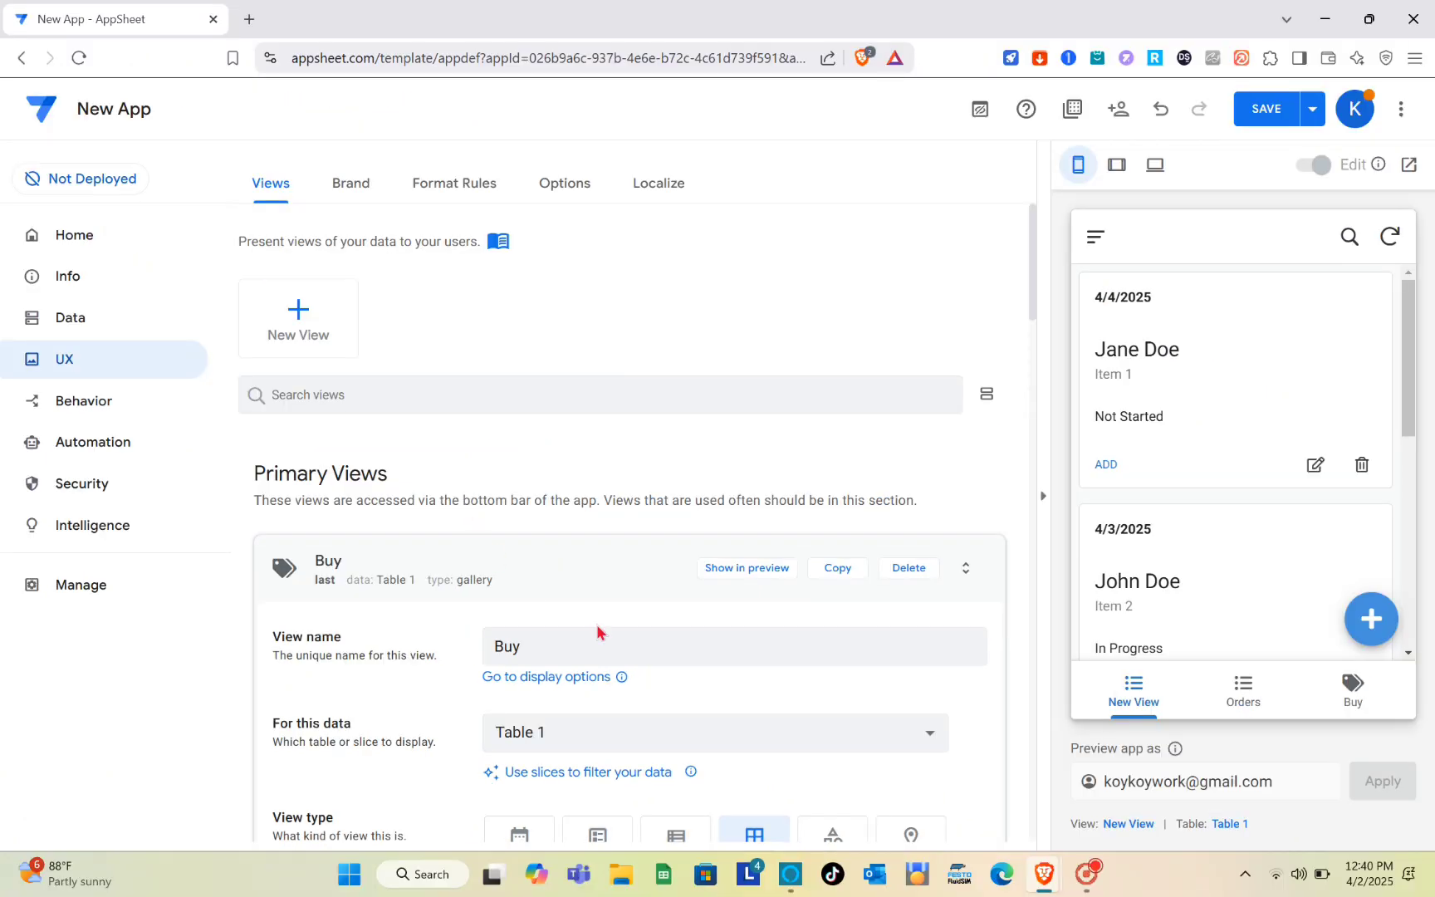
# - Rename the Buy view to Products
pyautogui.click(573, 612)
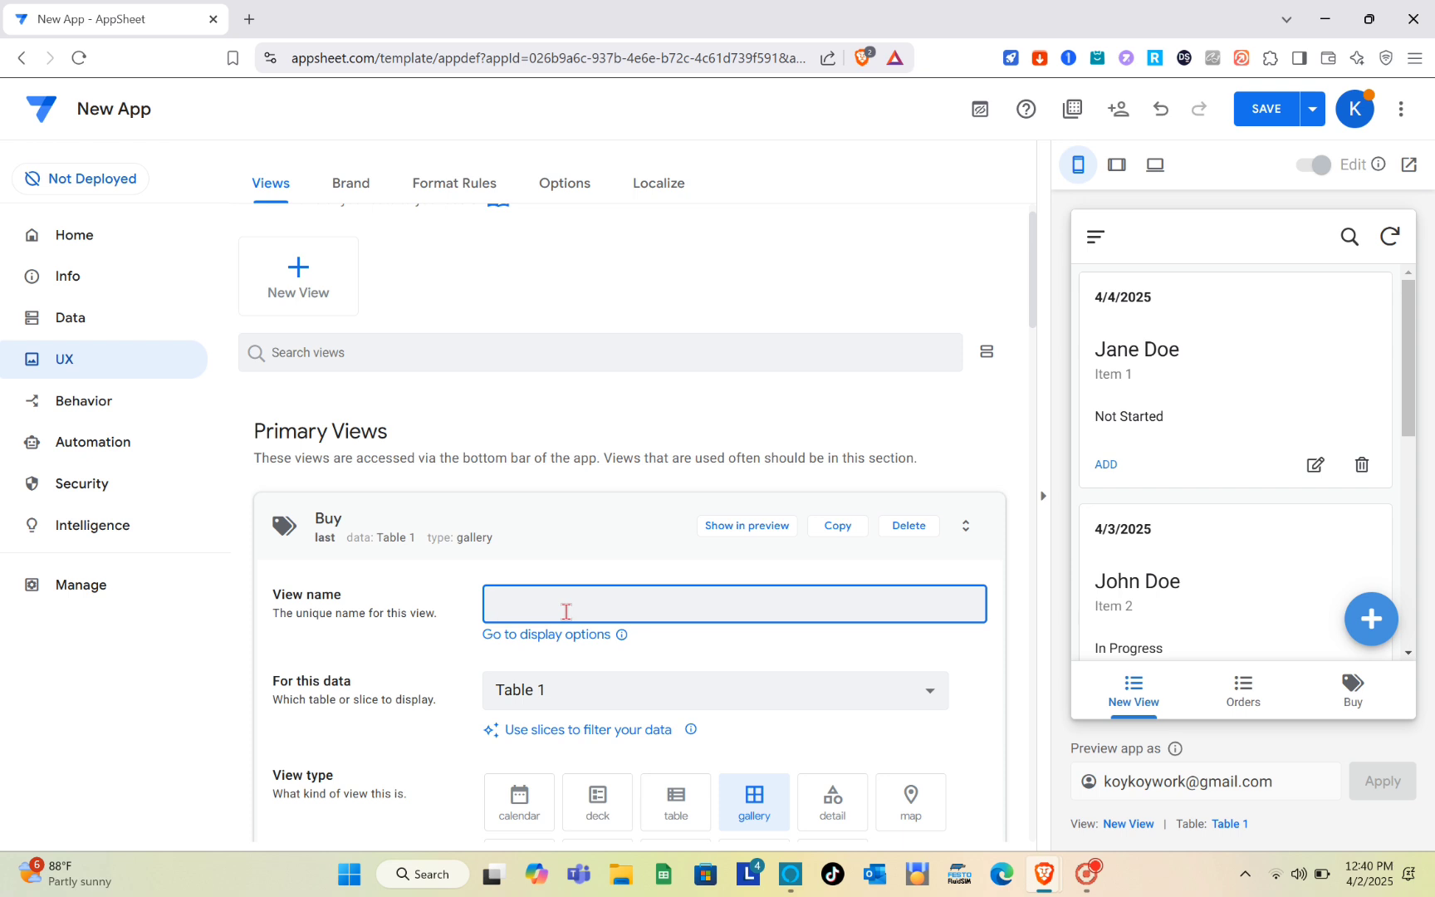
pyautogui.press('capslock')
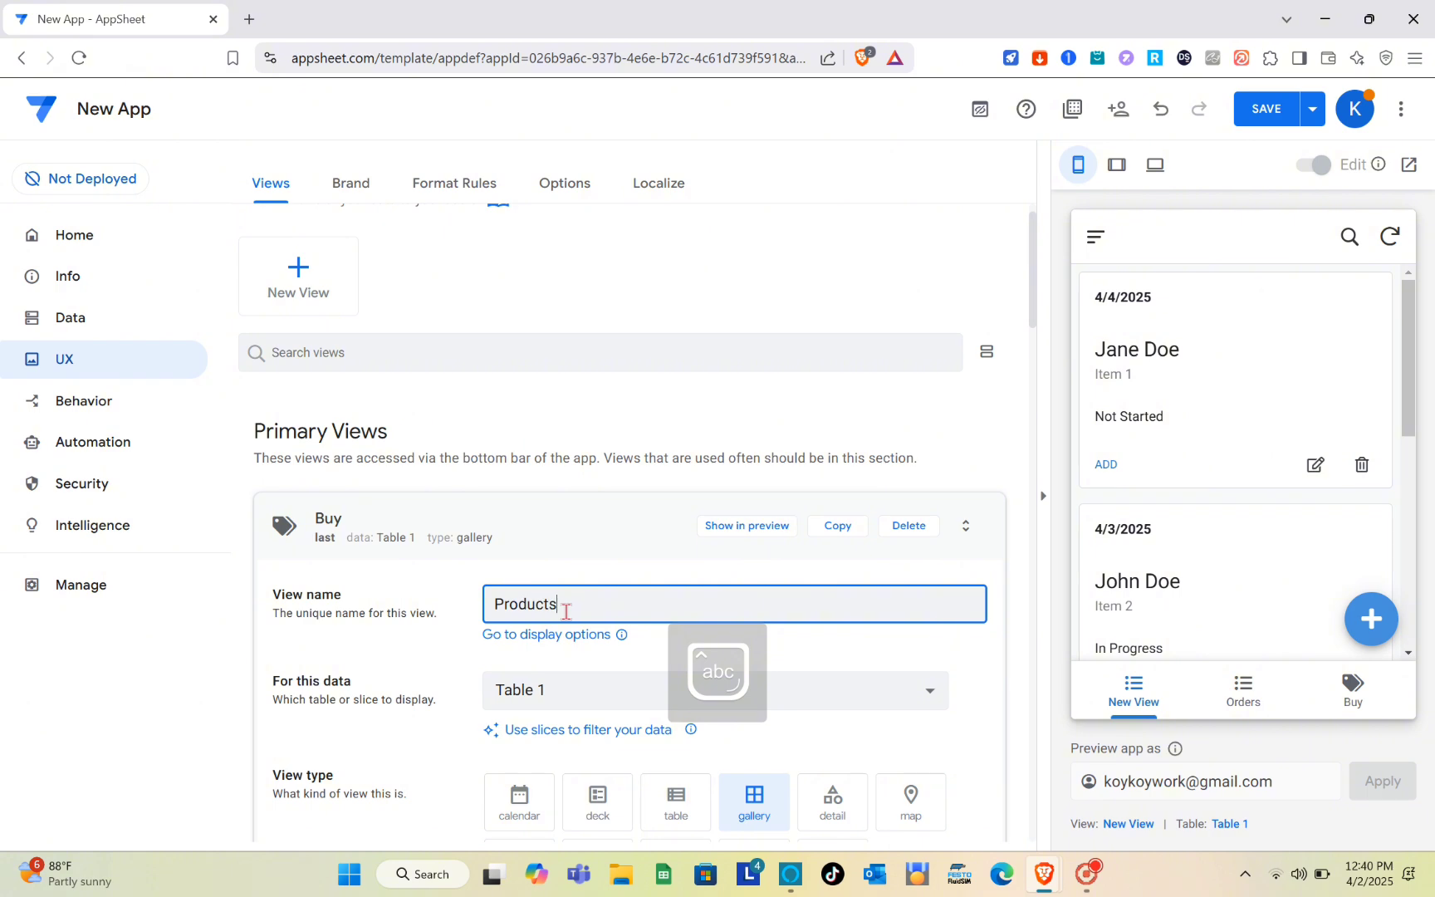
pyautogui.click(657, 641)
# - Try the bell icon for the Products view, settle on the outlined cube, and save the app
pyautogui.scroll(-4, 656, 641)
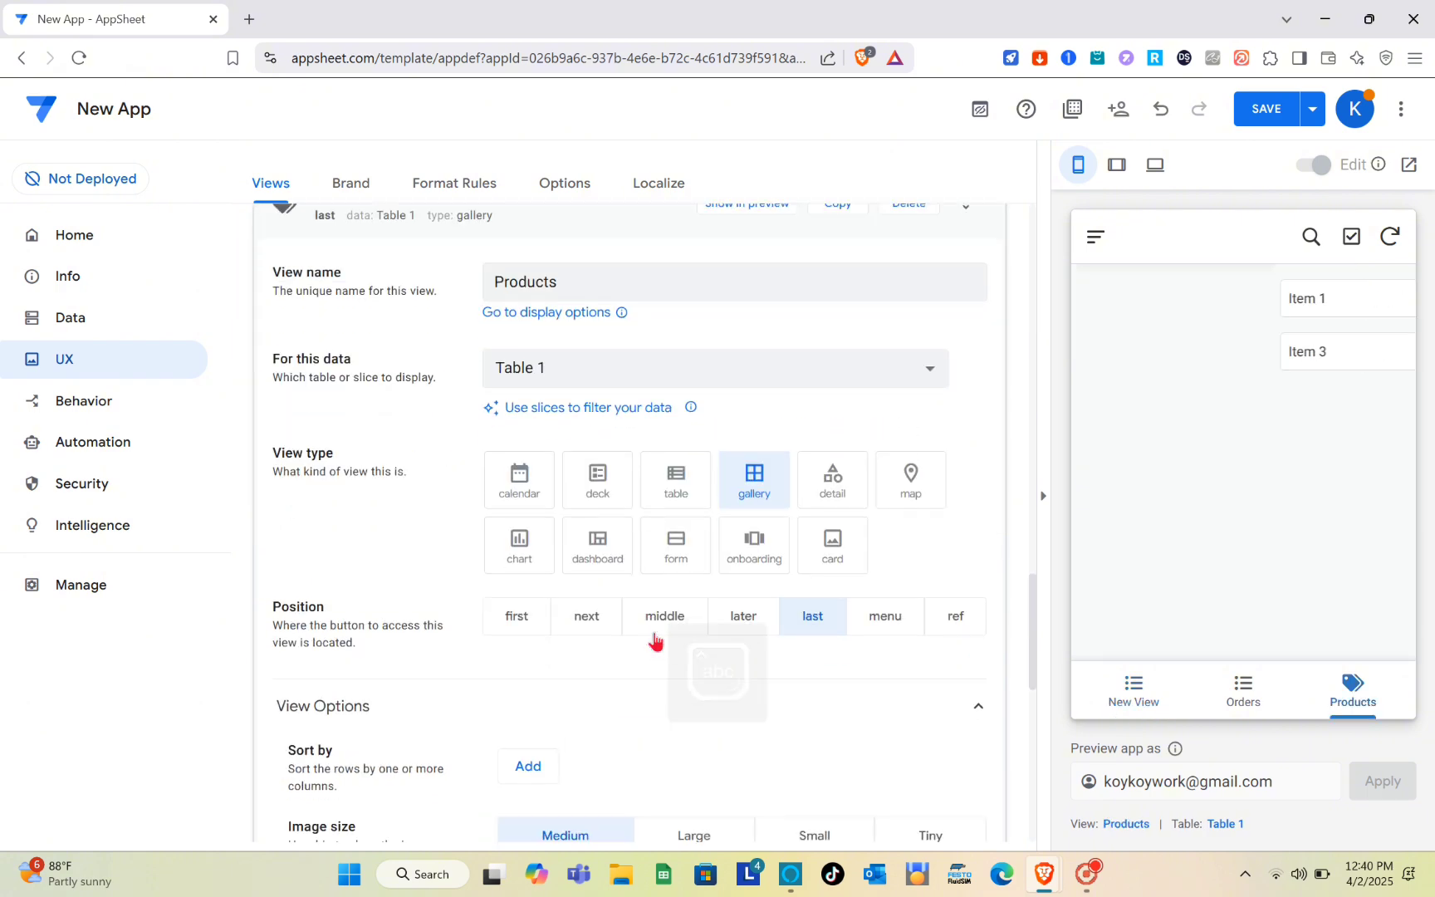
pyautogui.scroll(-1, 656, 641)
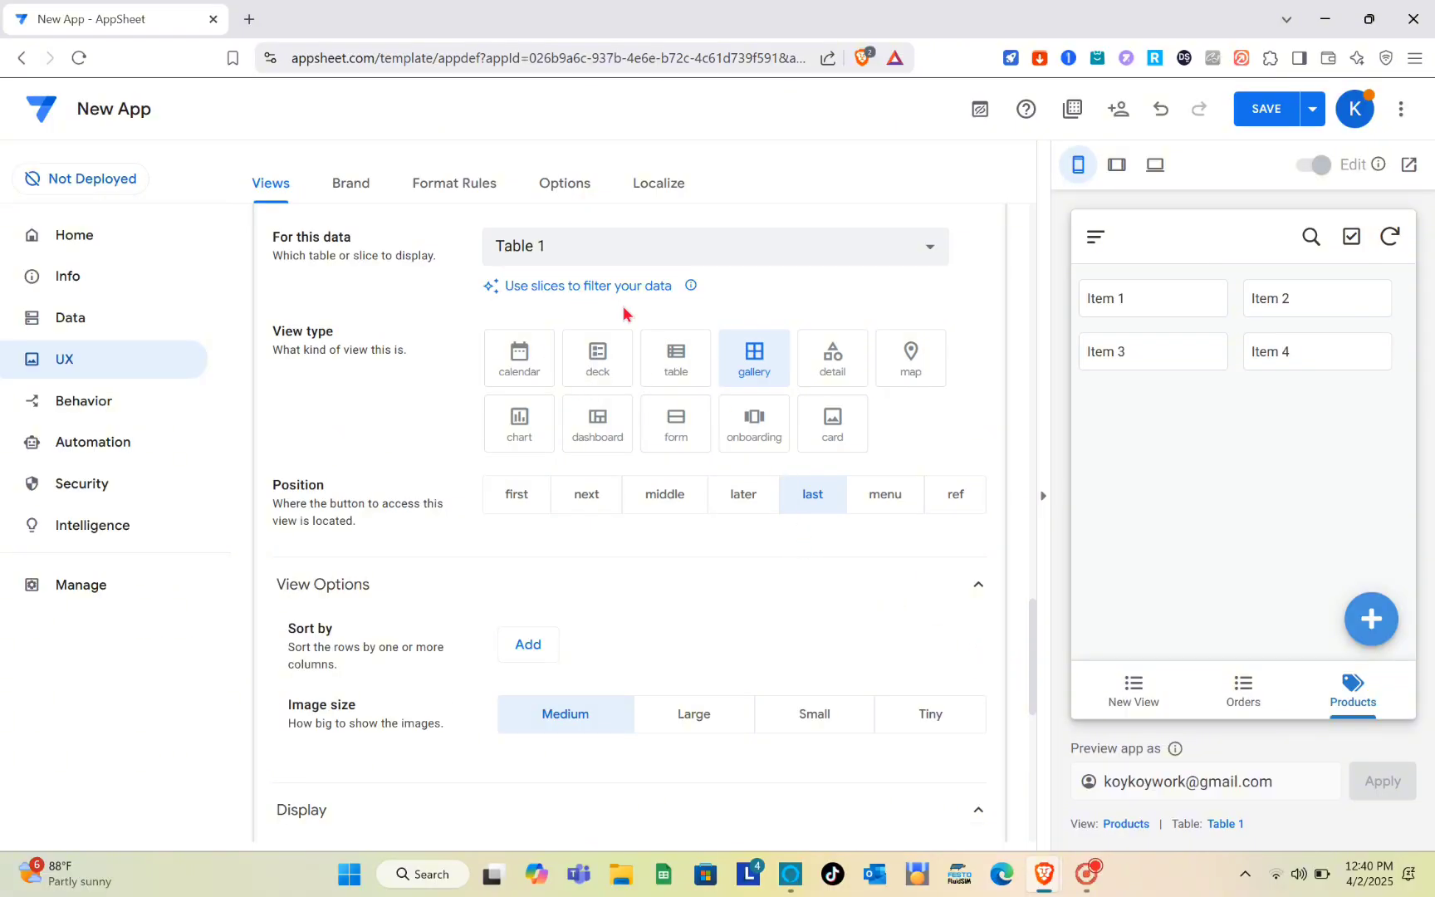
pyautogui.scroll(-2, 546, 419)
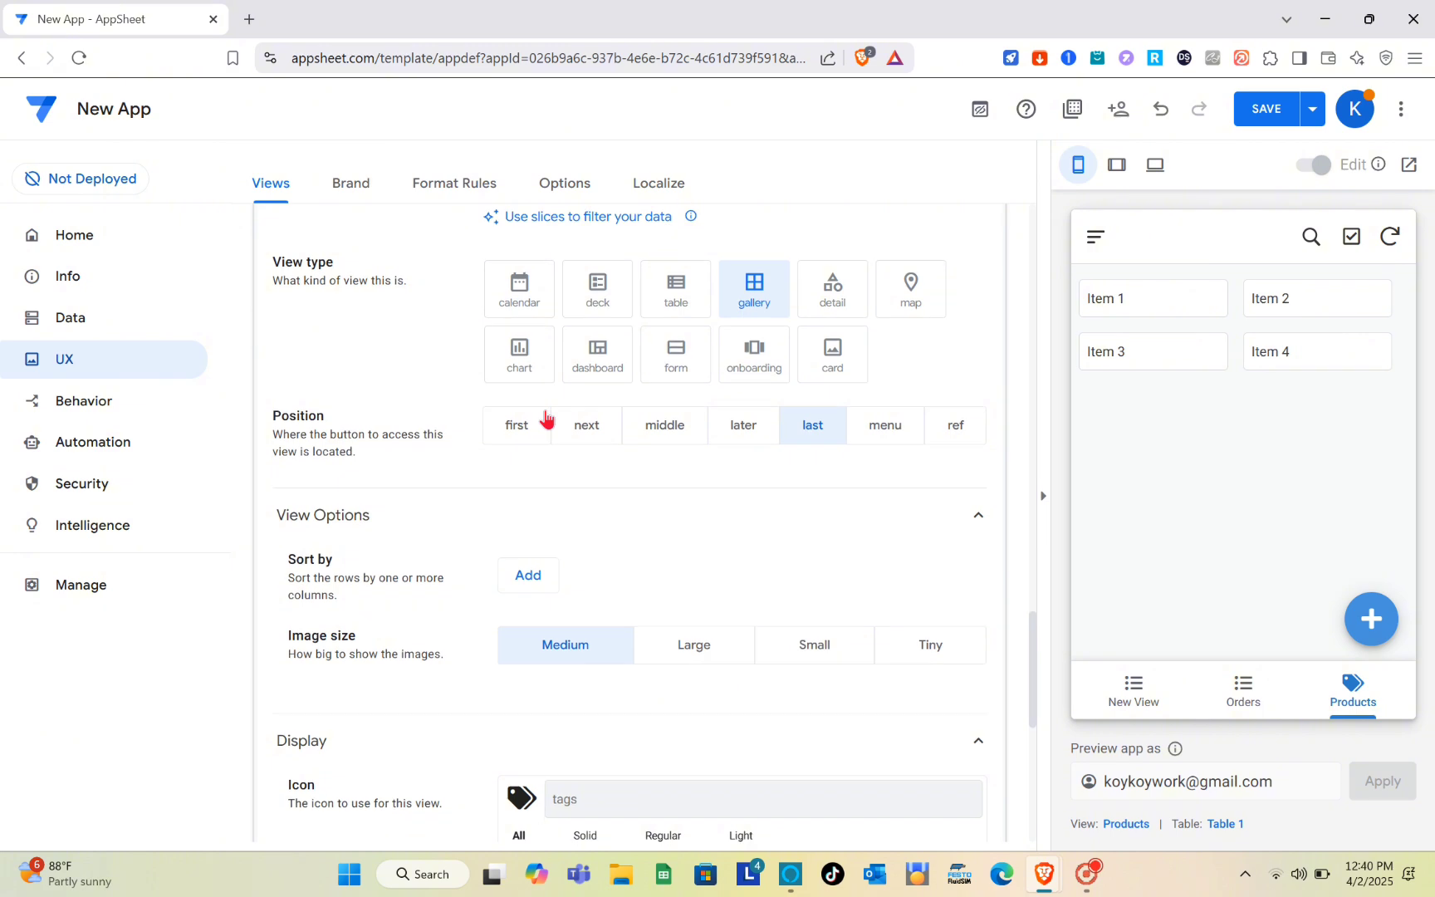
pyautogui.scroll(1, 546, 419)
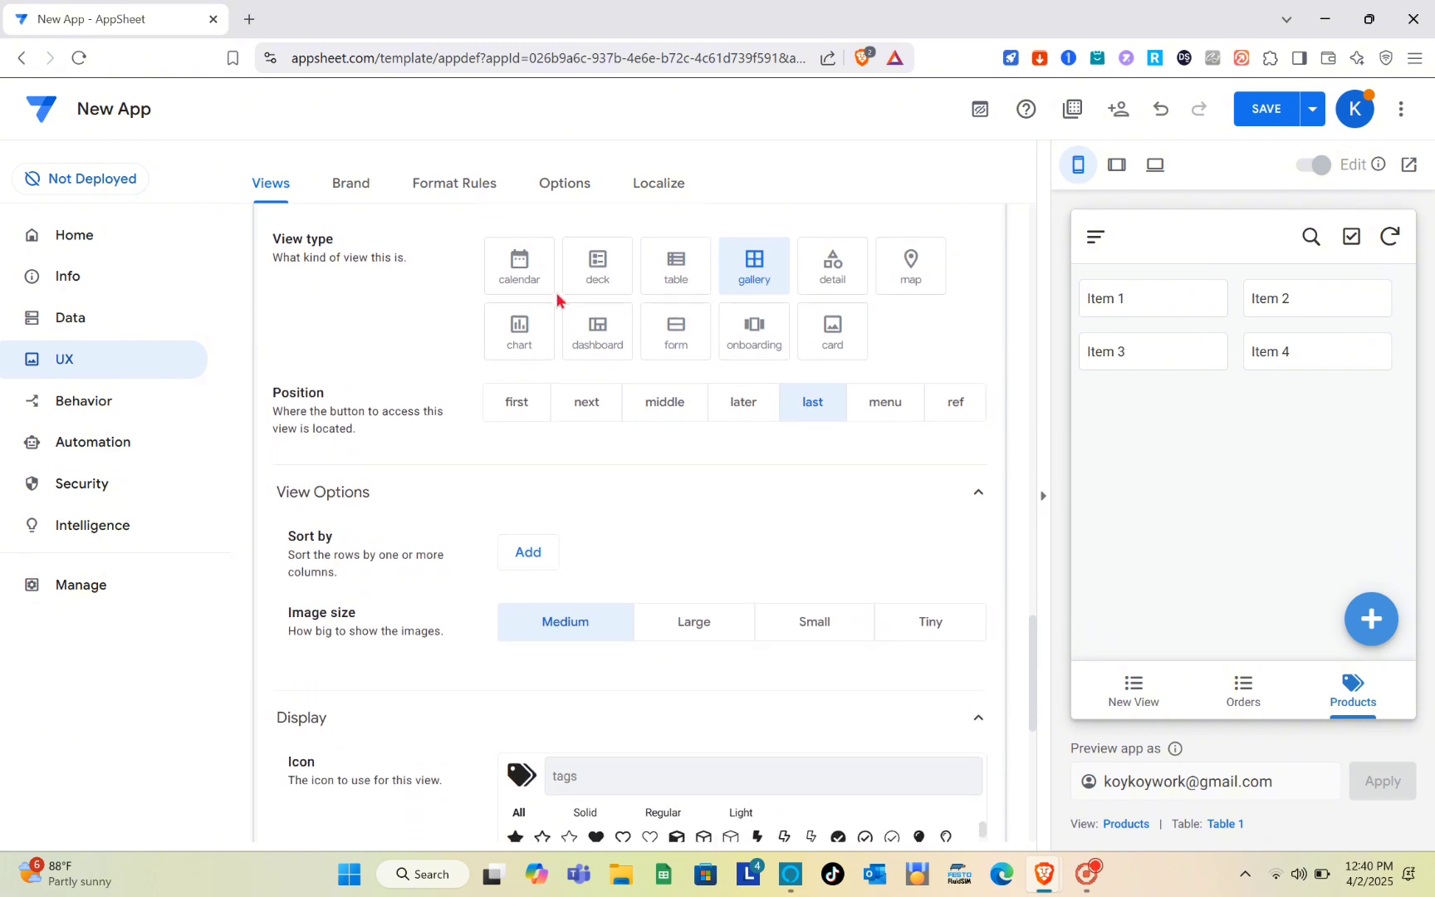
pyautogui.scroll(-3, 544, 507)
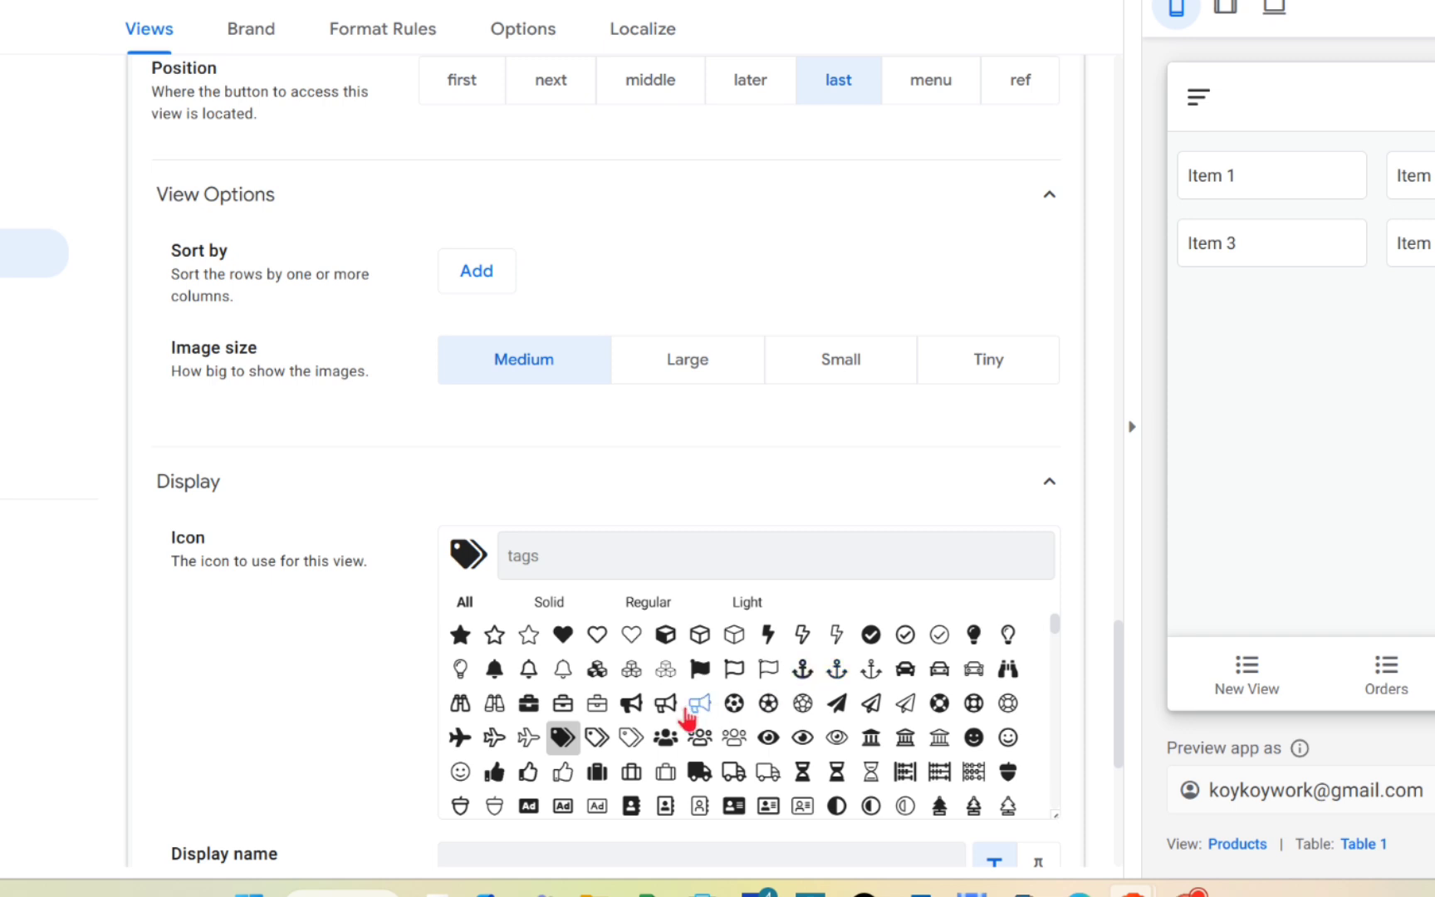
pyautogui.click(494, 669)
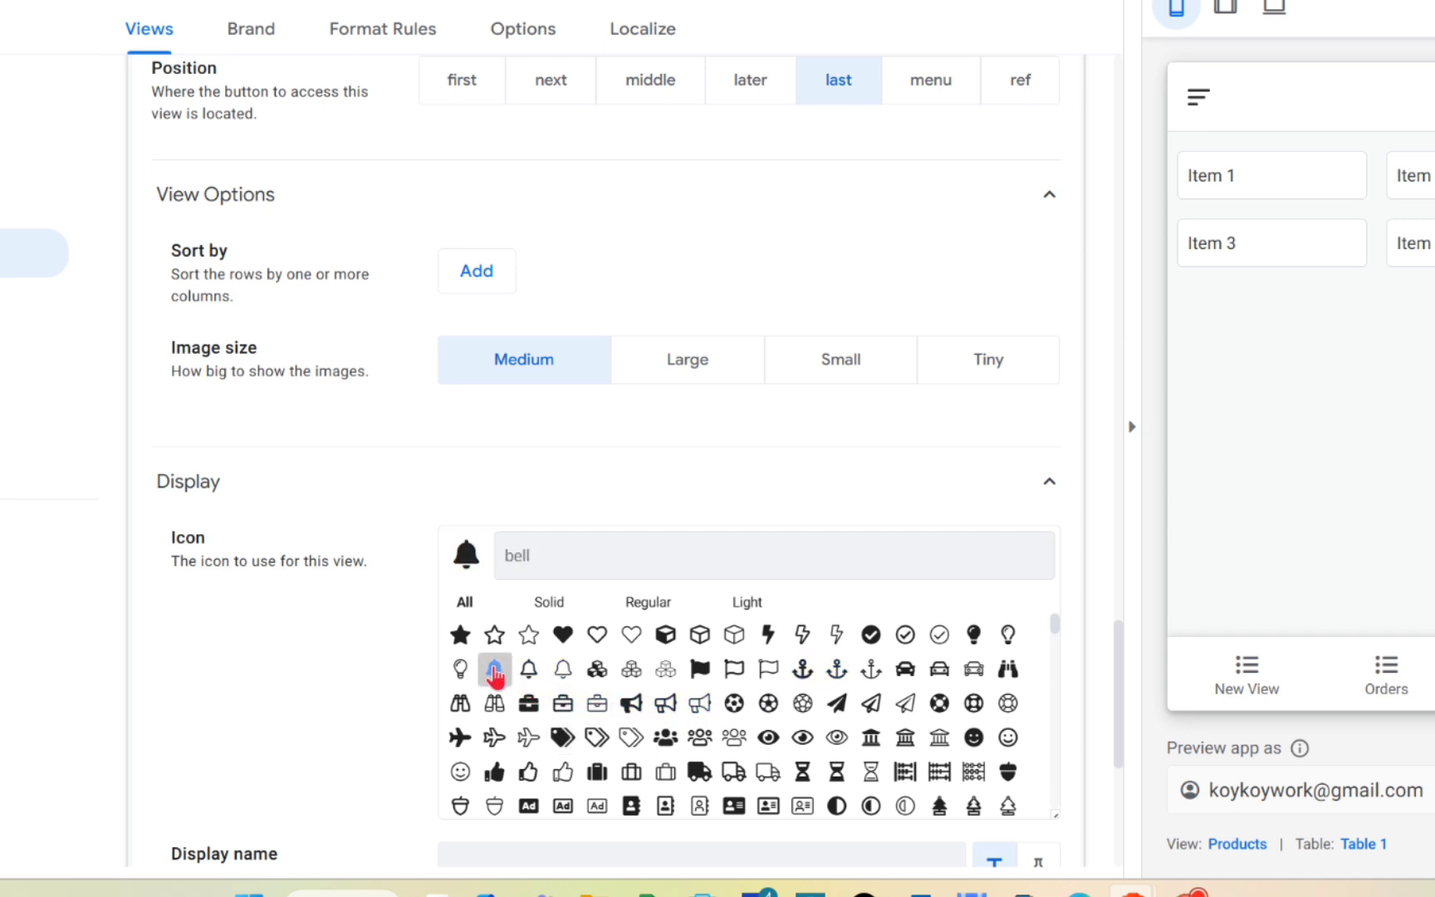
pyautogui.click(702, 661)
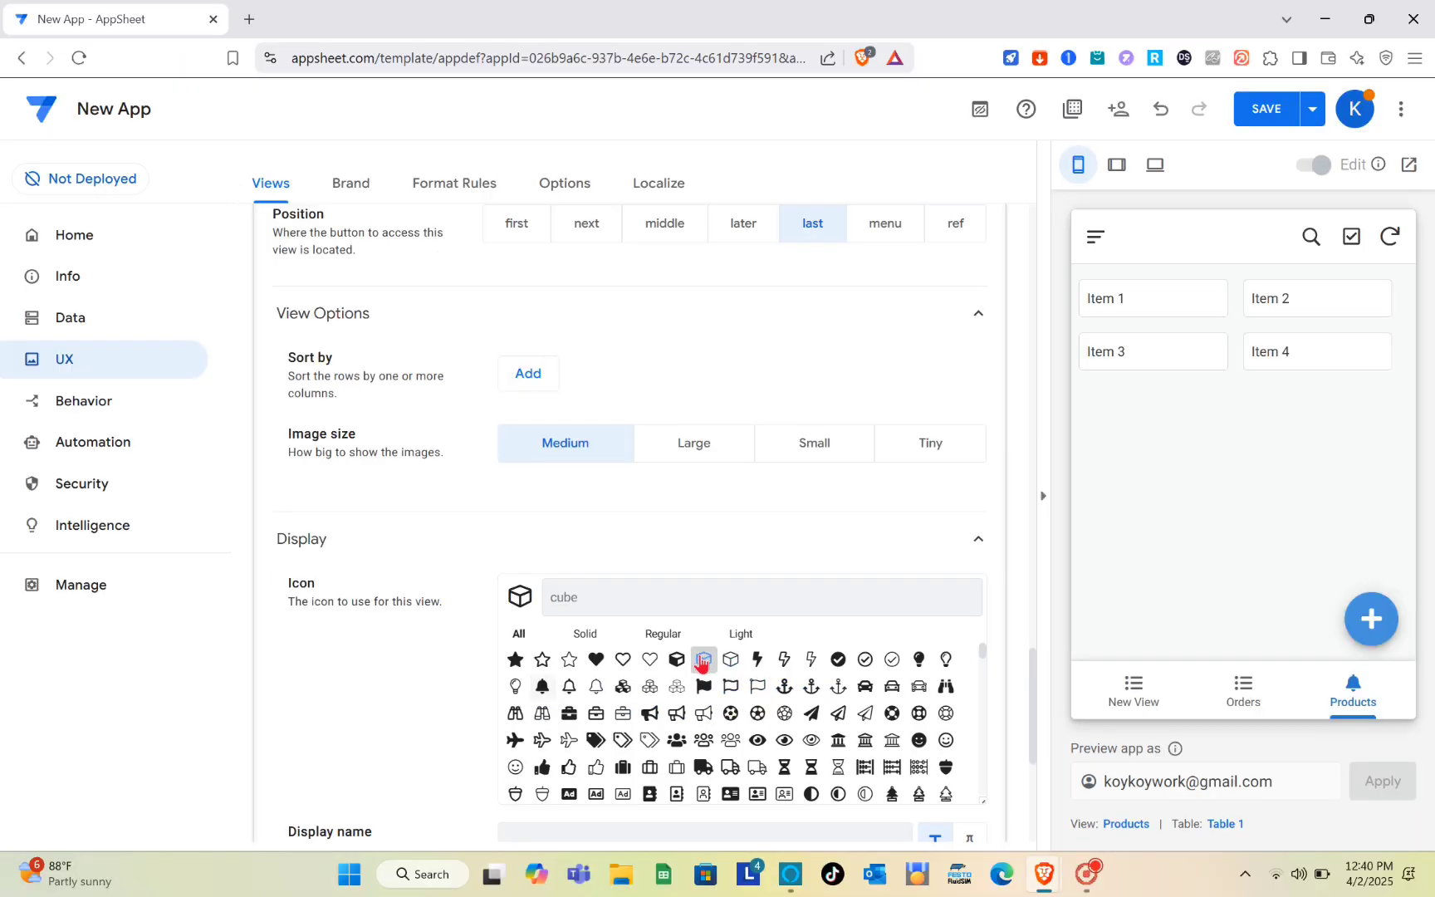
pyautogui.click(1262, 103)
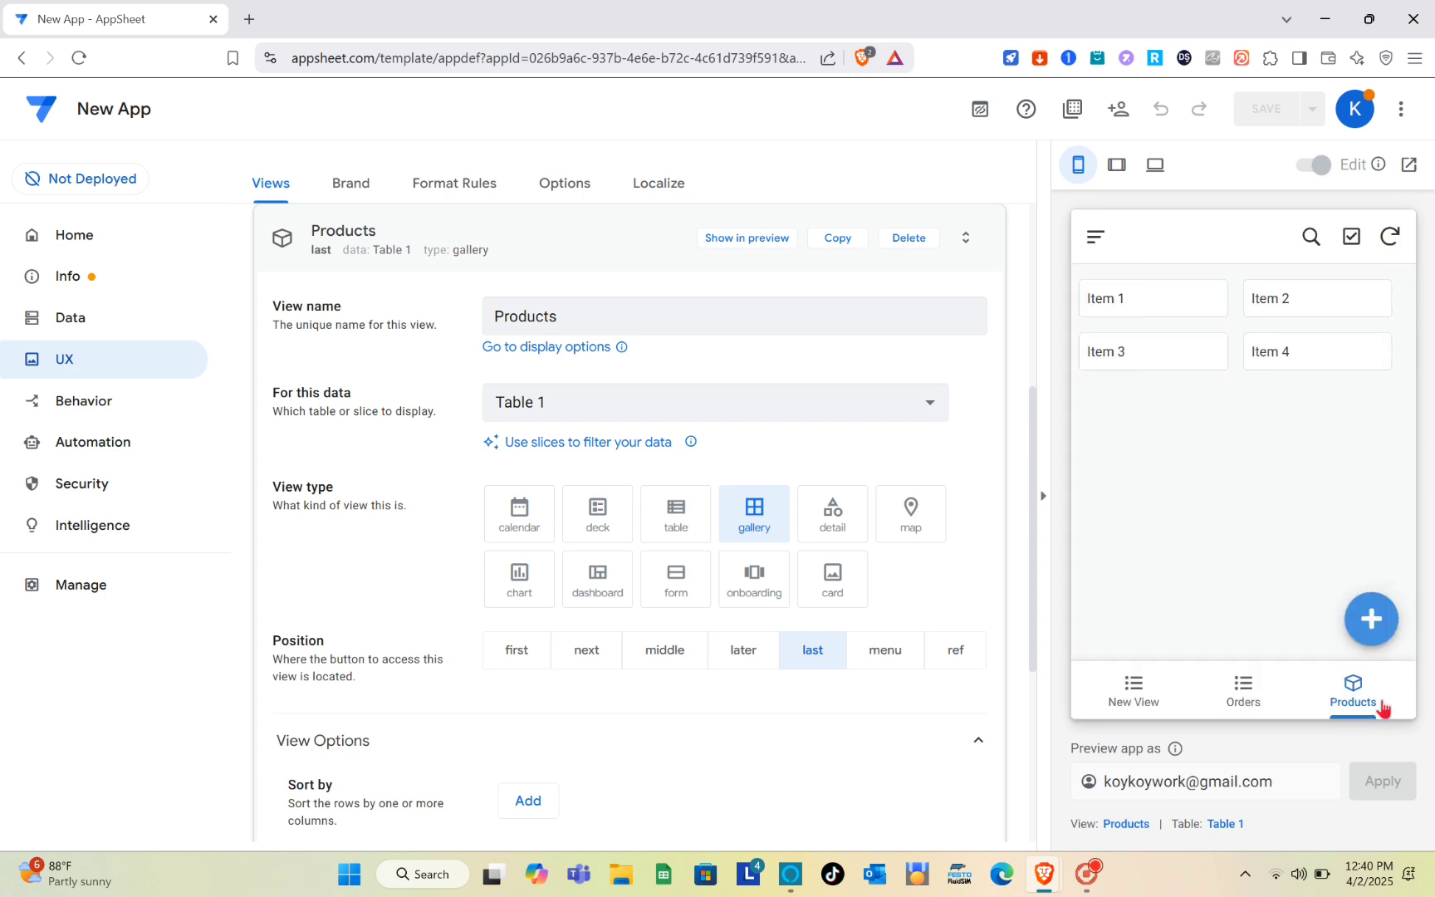
# - Preview the Orders, New View and Products views from the app's navigation bar
pyautogui.click(1244, 702)
pyautogui.click(1142, 689)
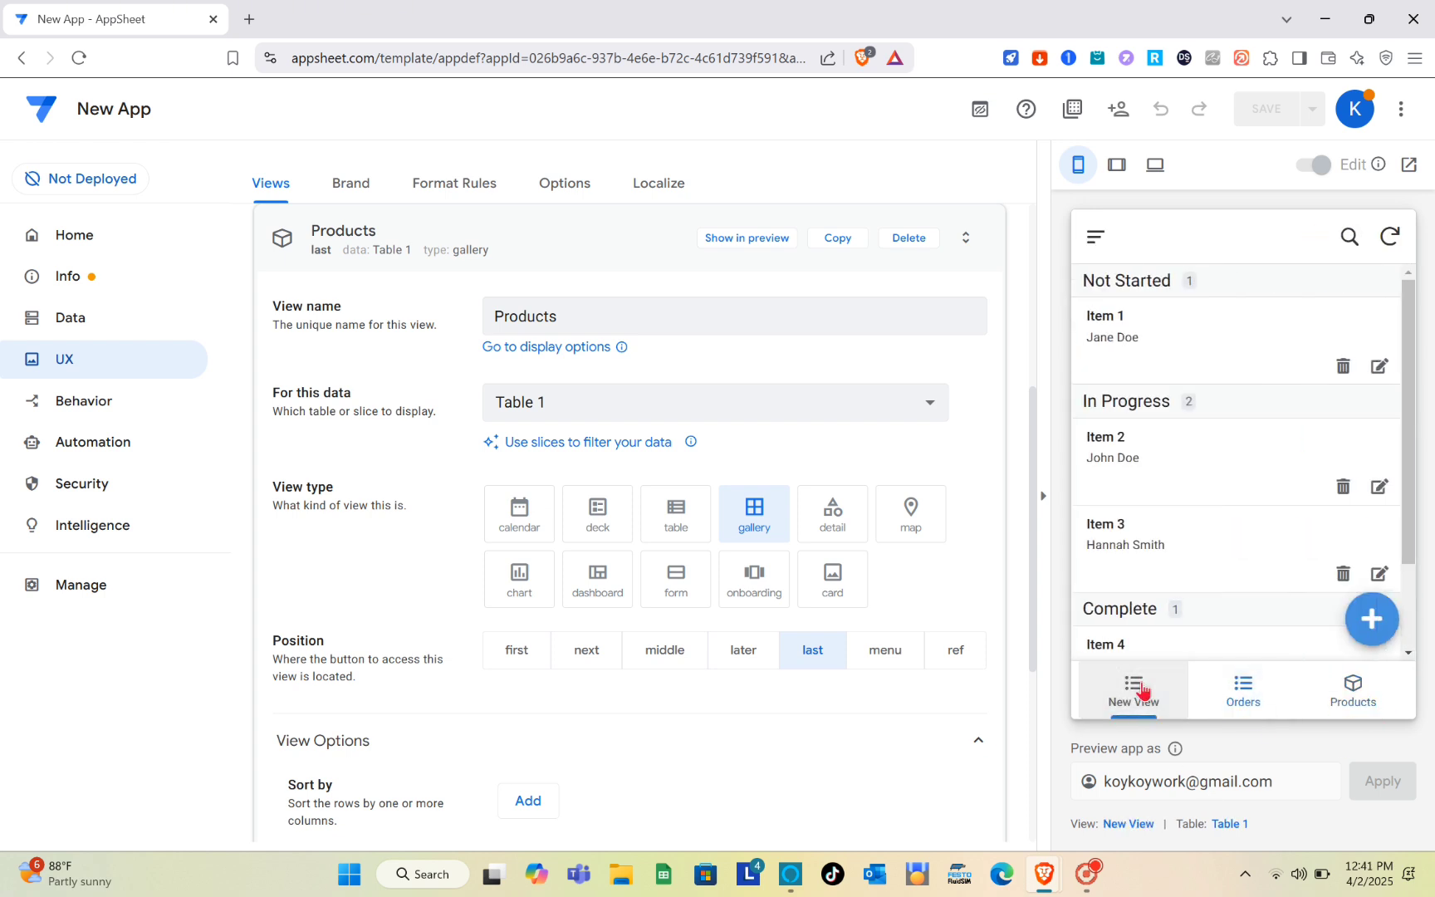
pyautogui.click(1279, 696)
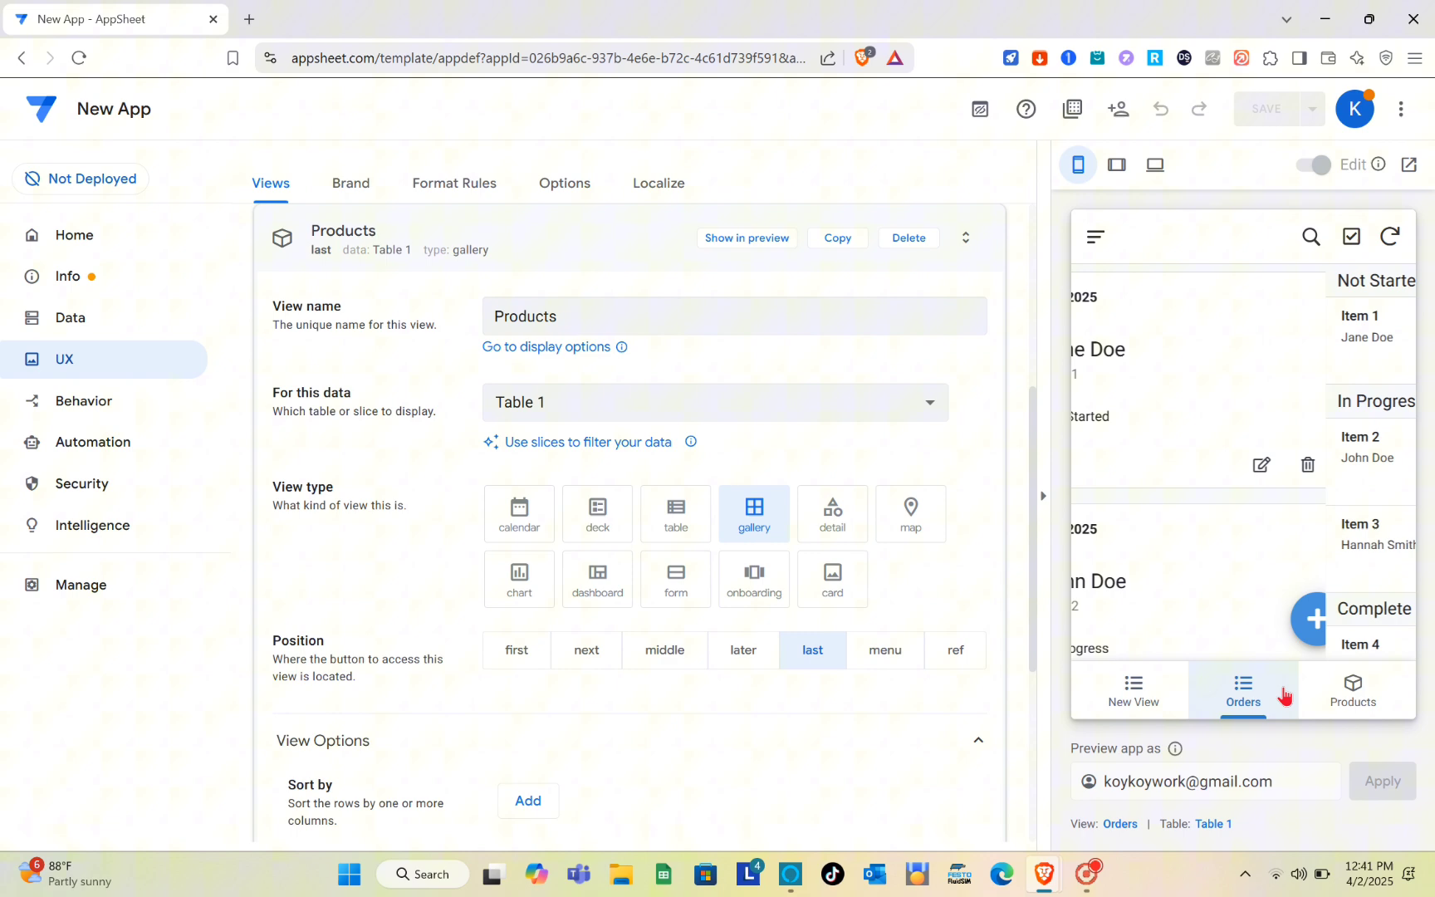
pyautogui.click(1353, 690)
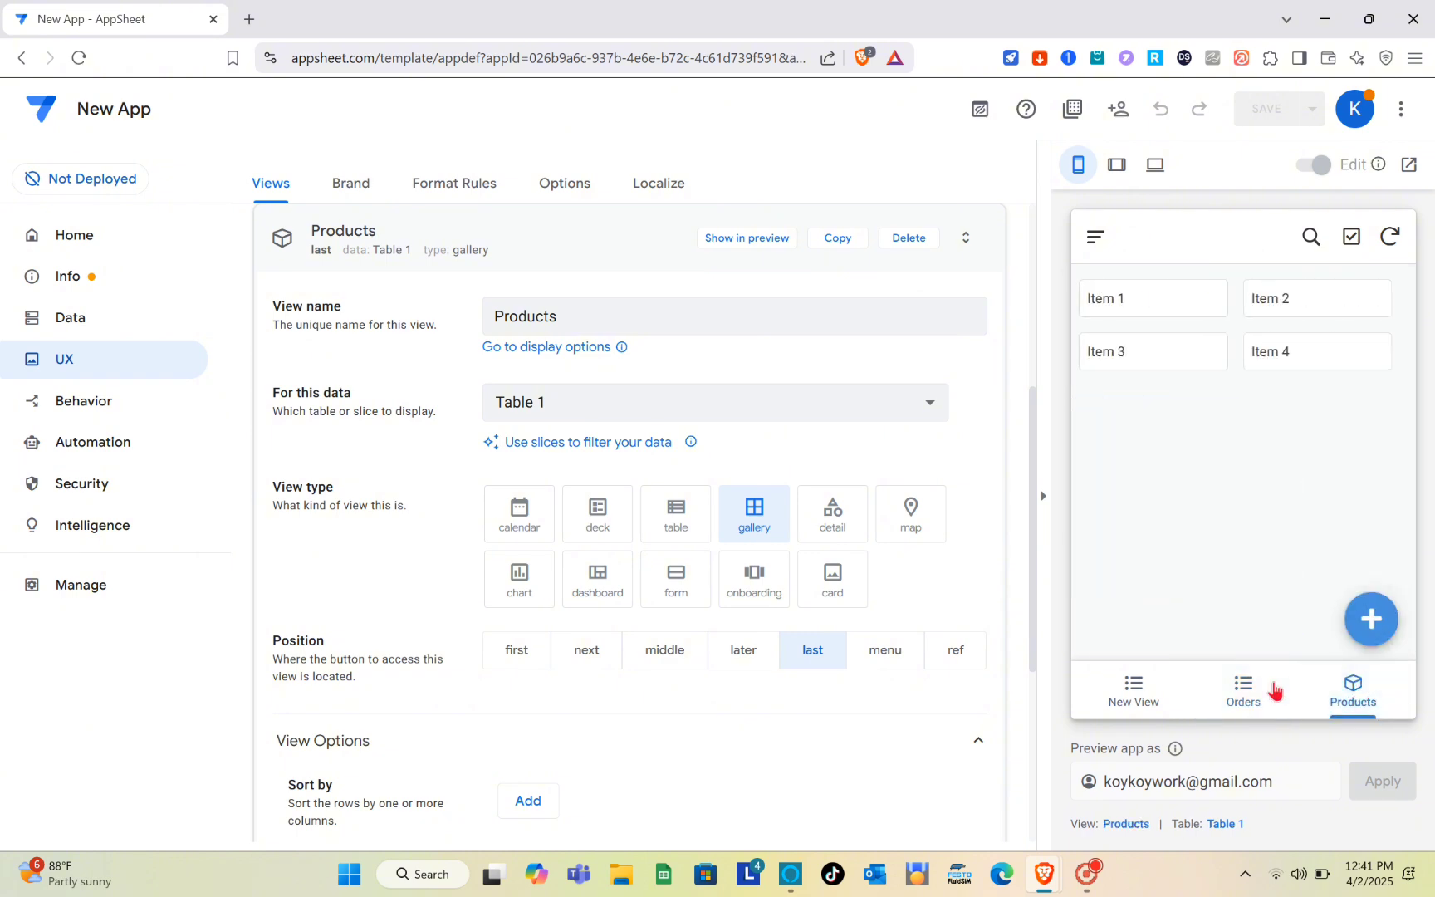